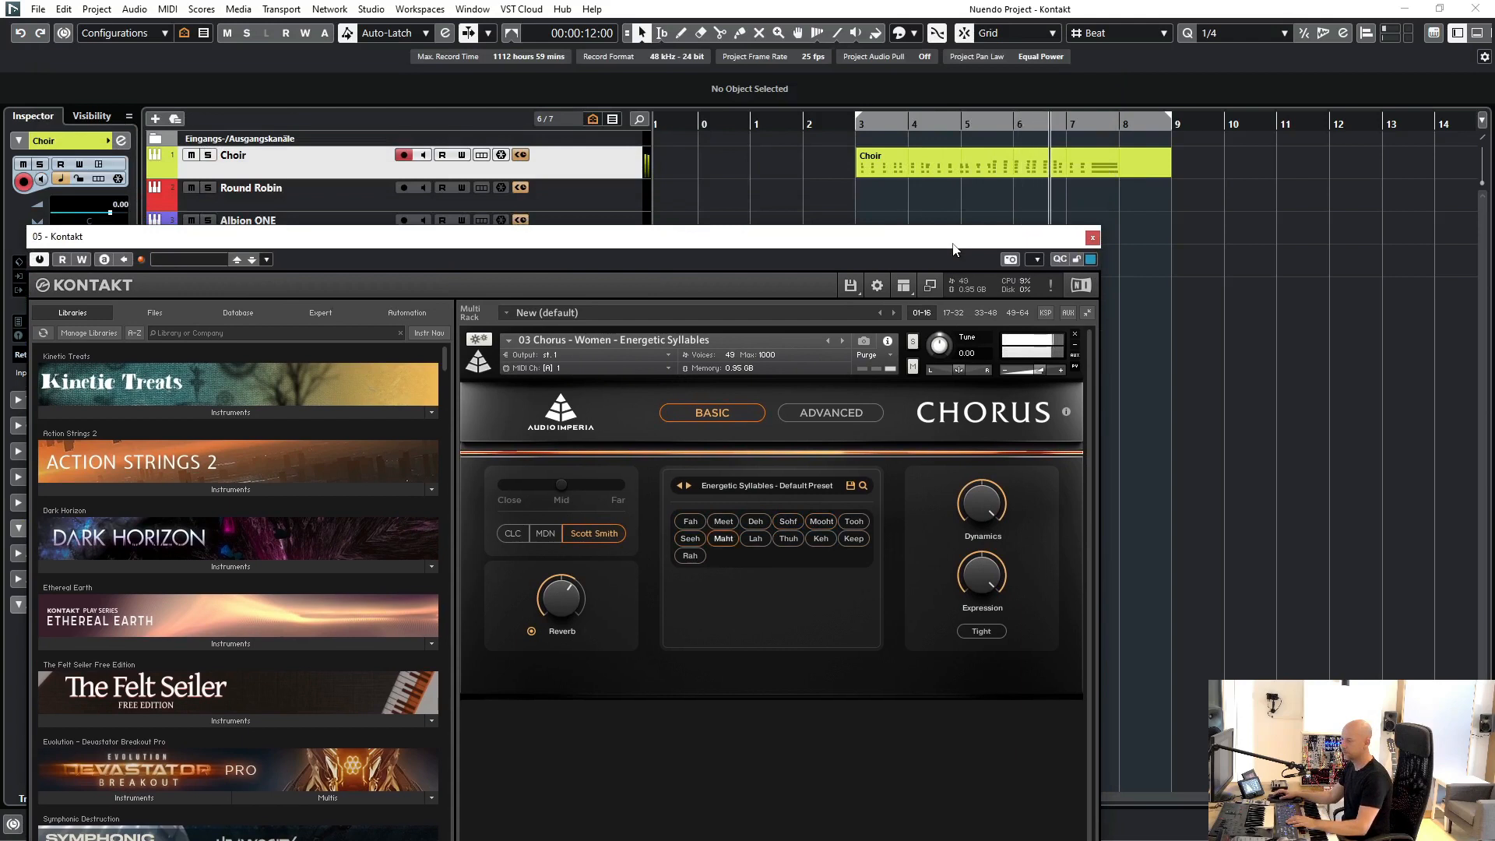
Step: Move the Kontakt window down below the track list and close it
drag(953, 243, 993, 140)
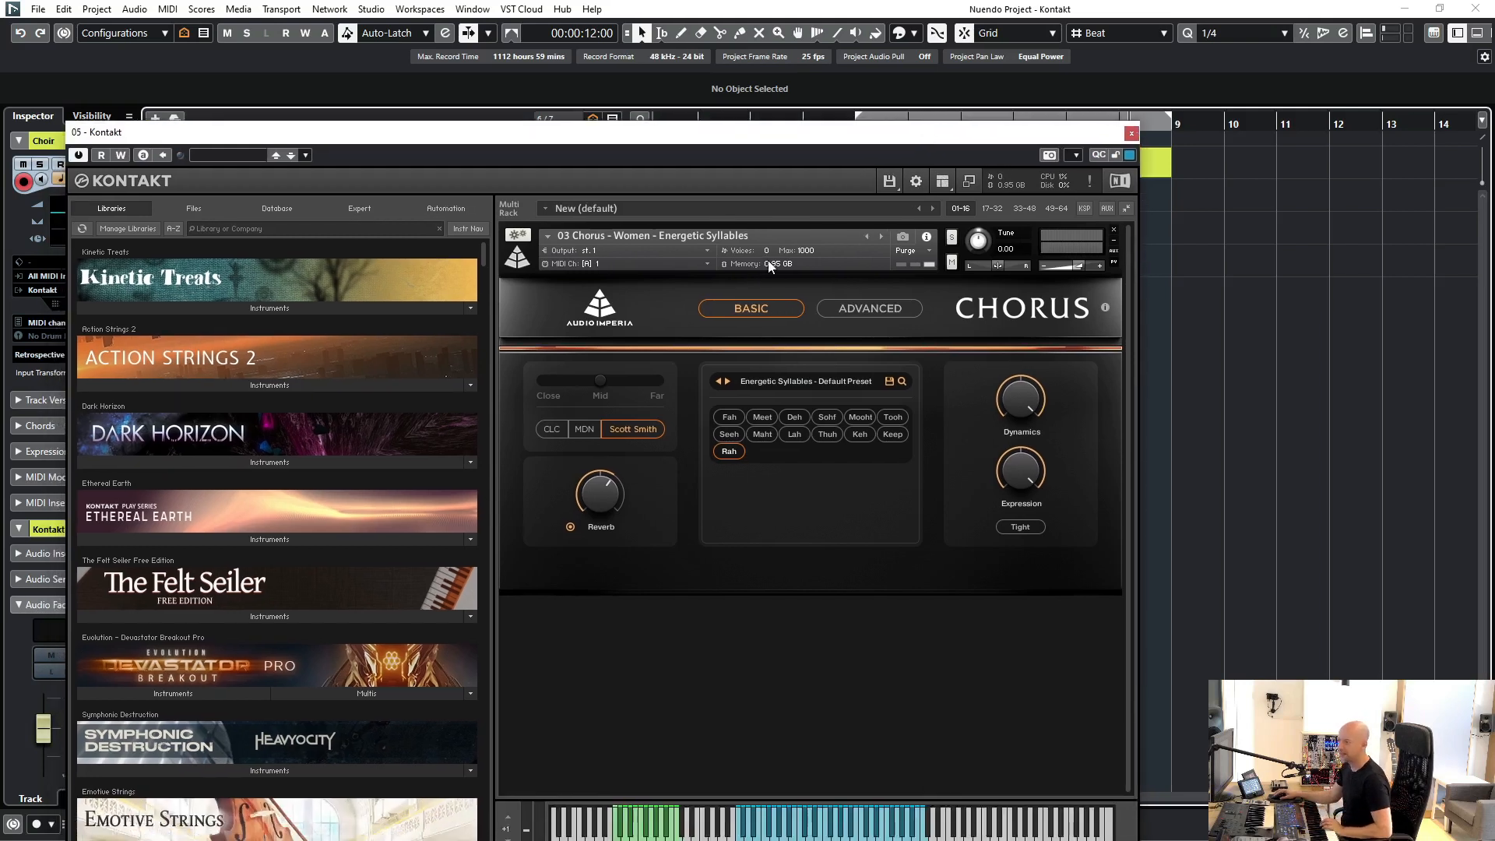
drag(847, 137, 847, 292)
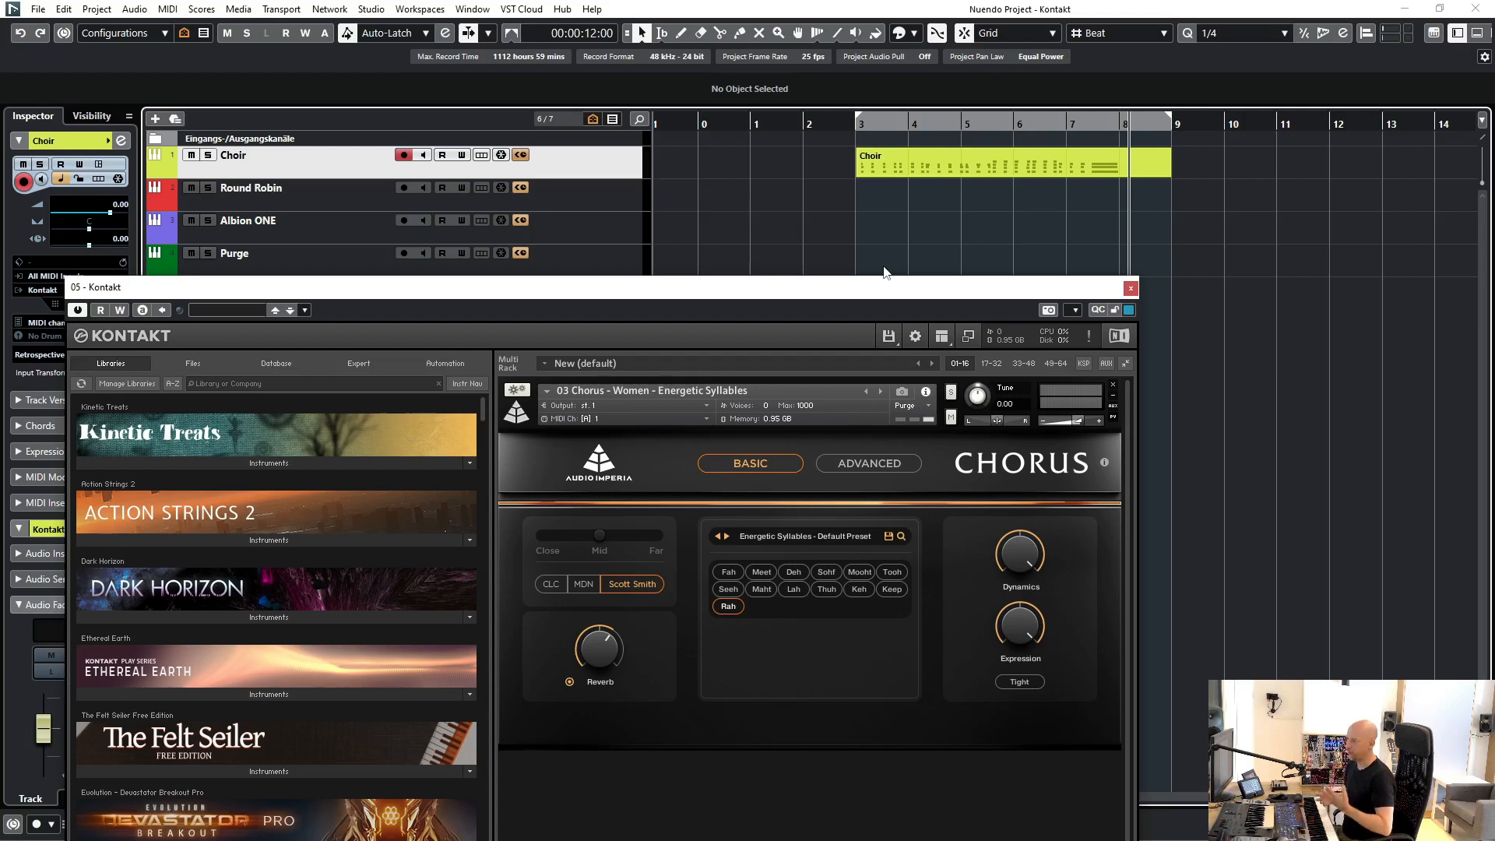
click(1131, 290)
Step: Render the Choir MIDI event in place as a dry 24-bit audio event, keeping the source events unchanged
click(1003, 170)
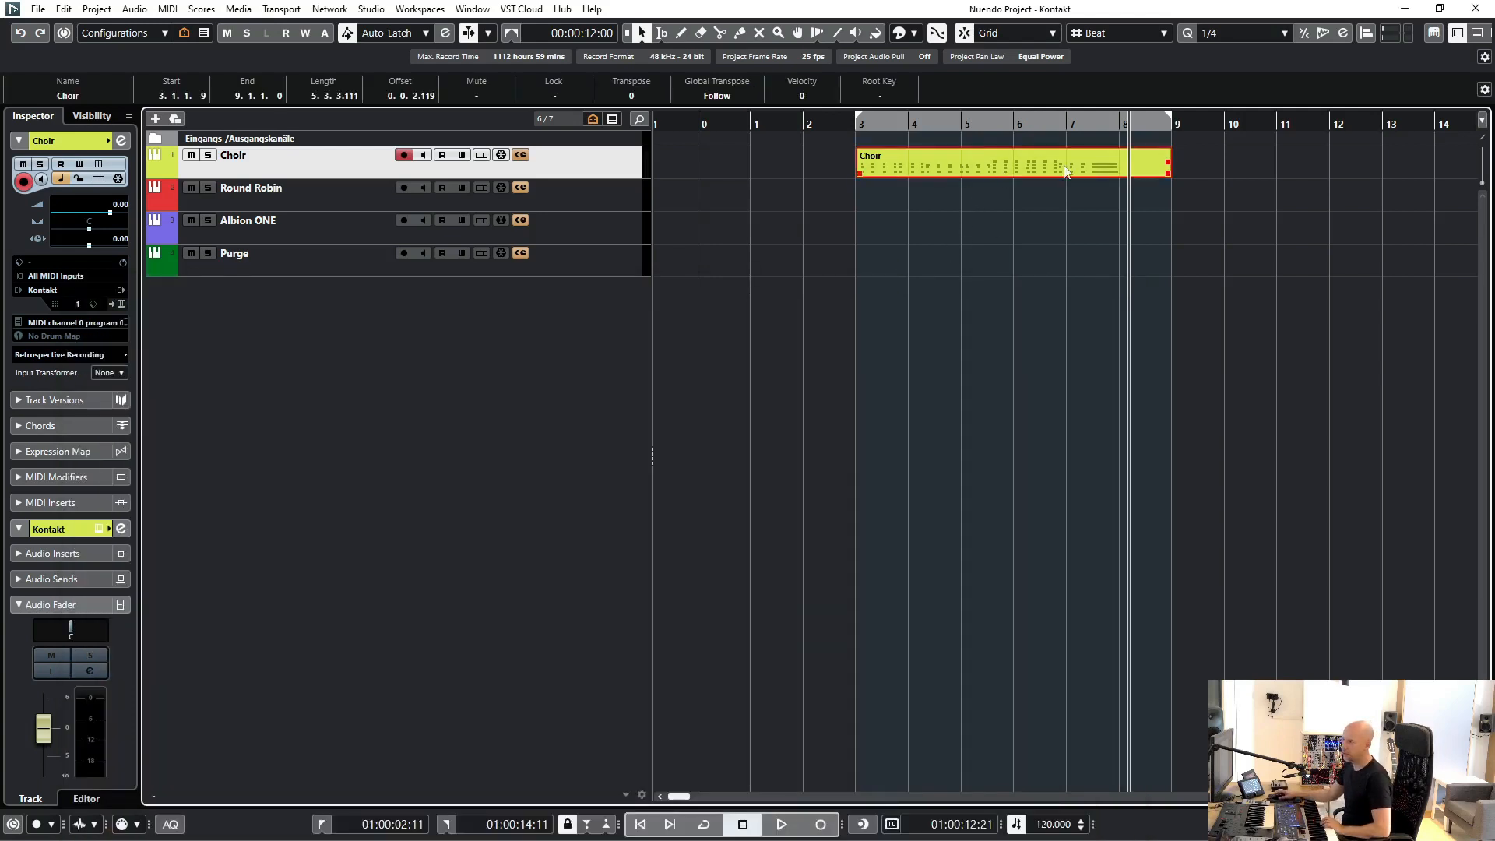
click(68, 10)
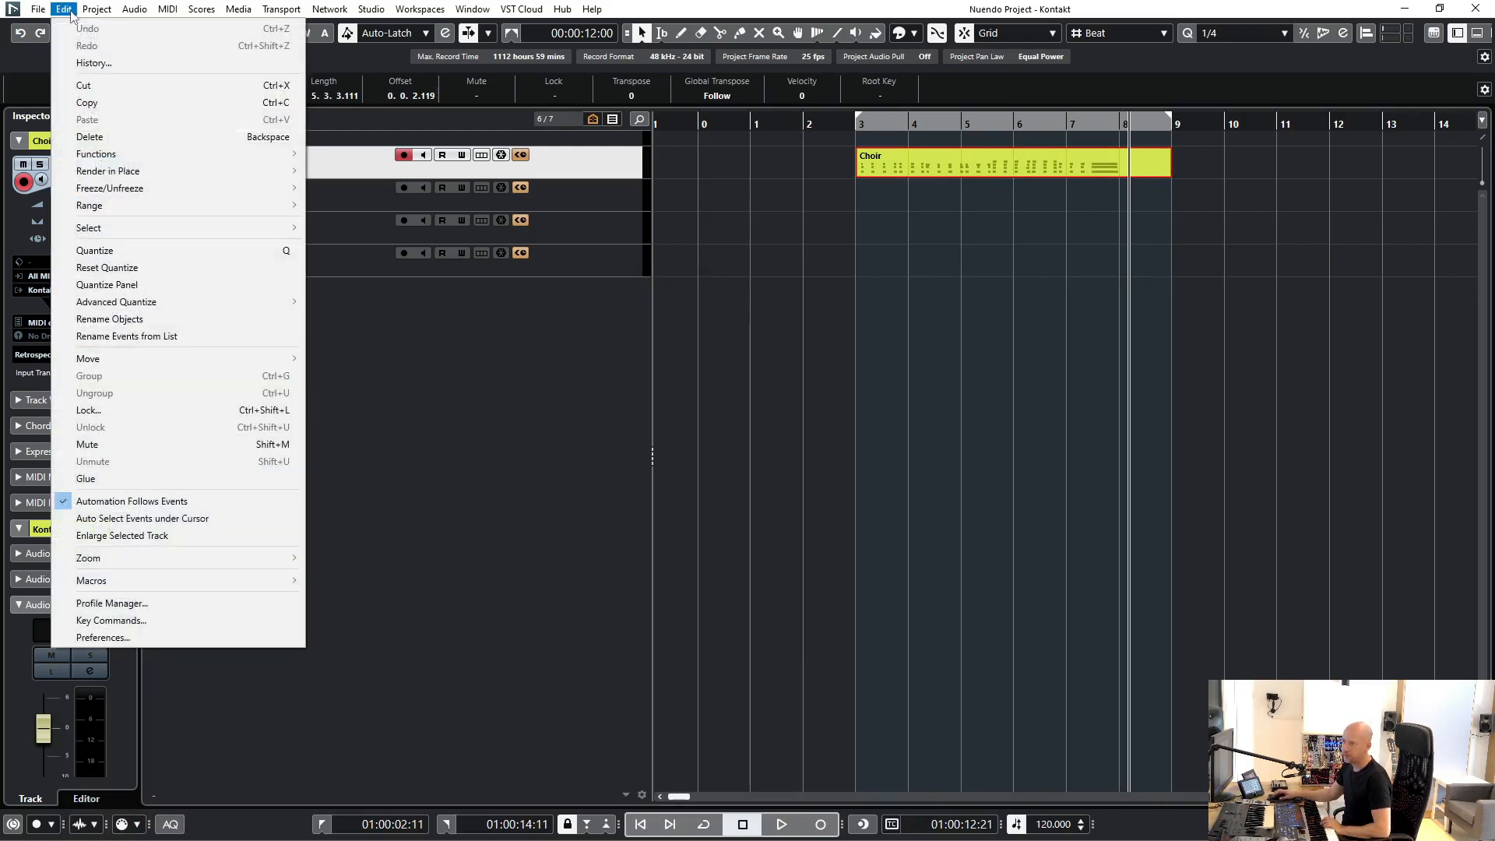
mouse_move(137, 173)
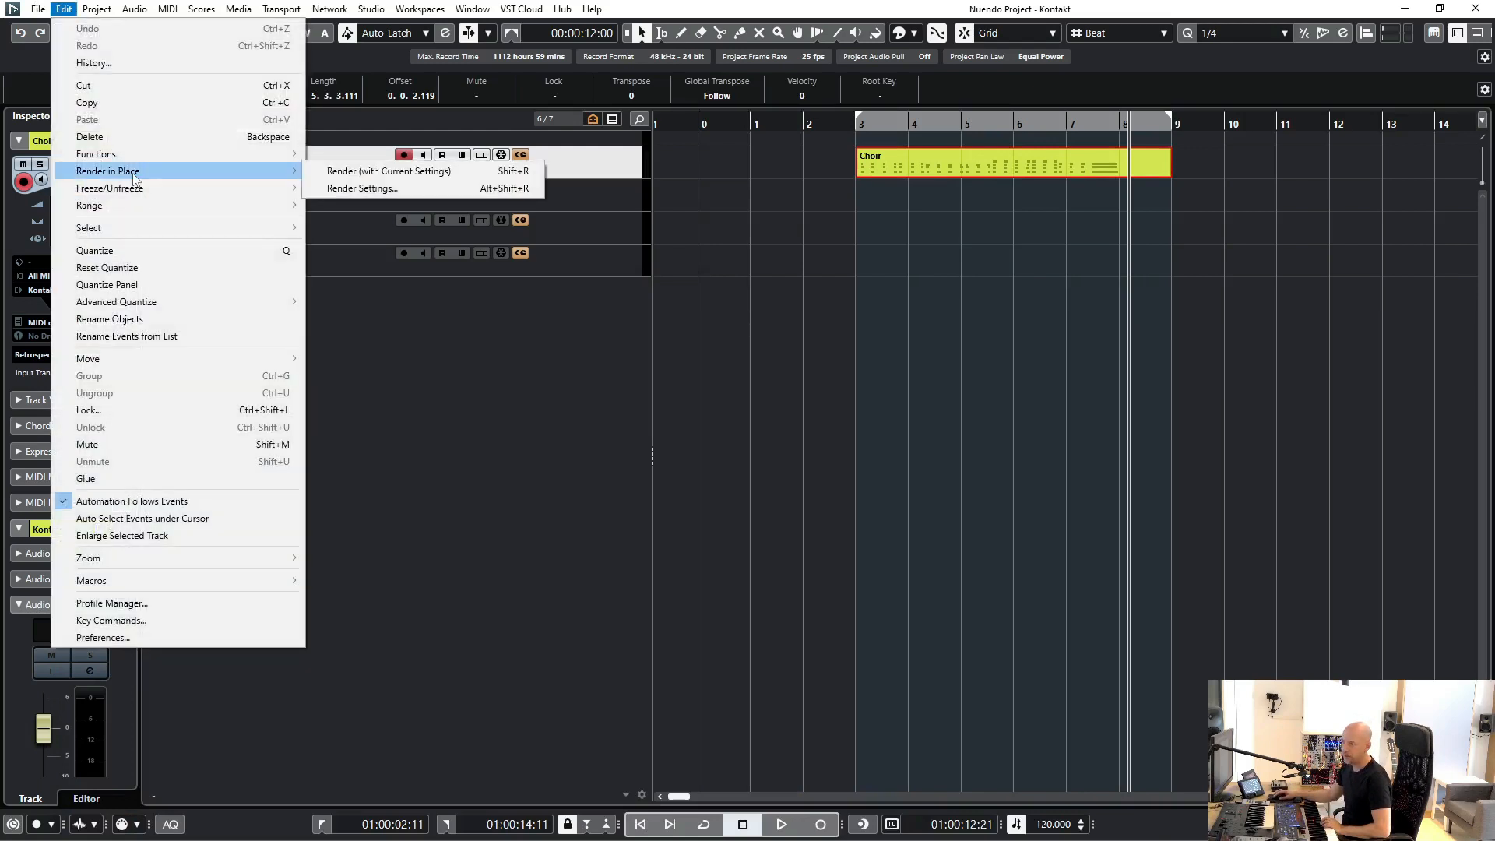
click(338, 188)
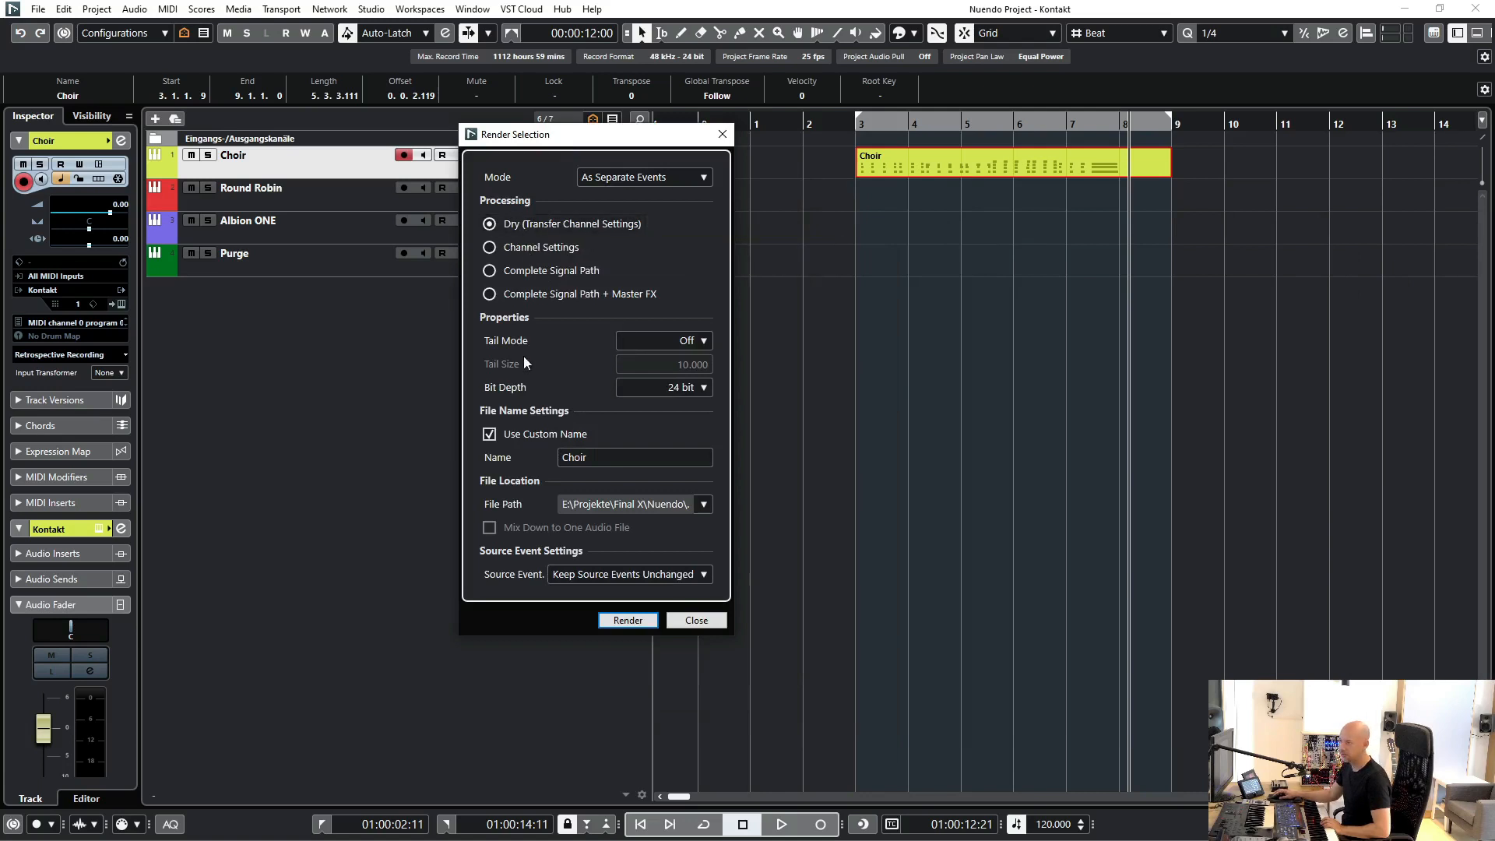
click(608, 577)
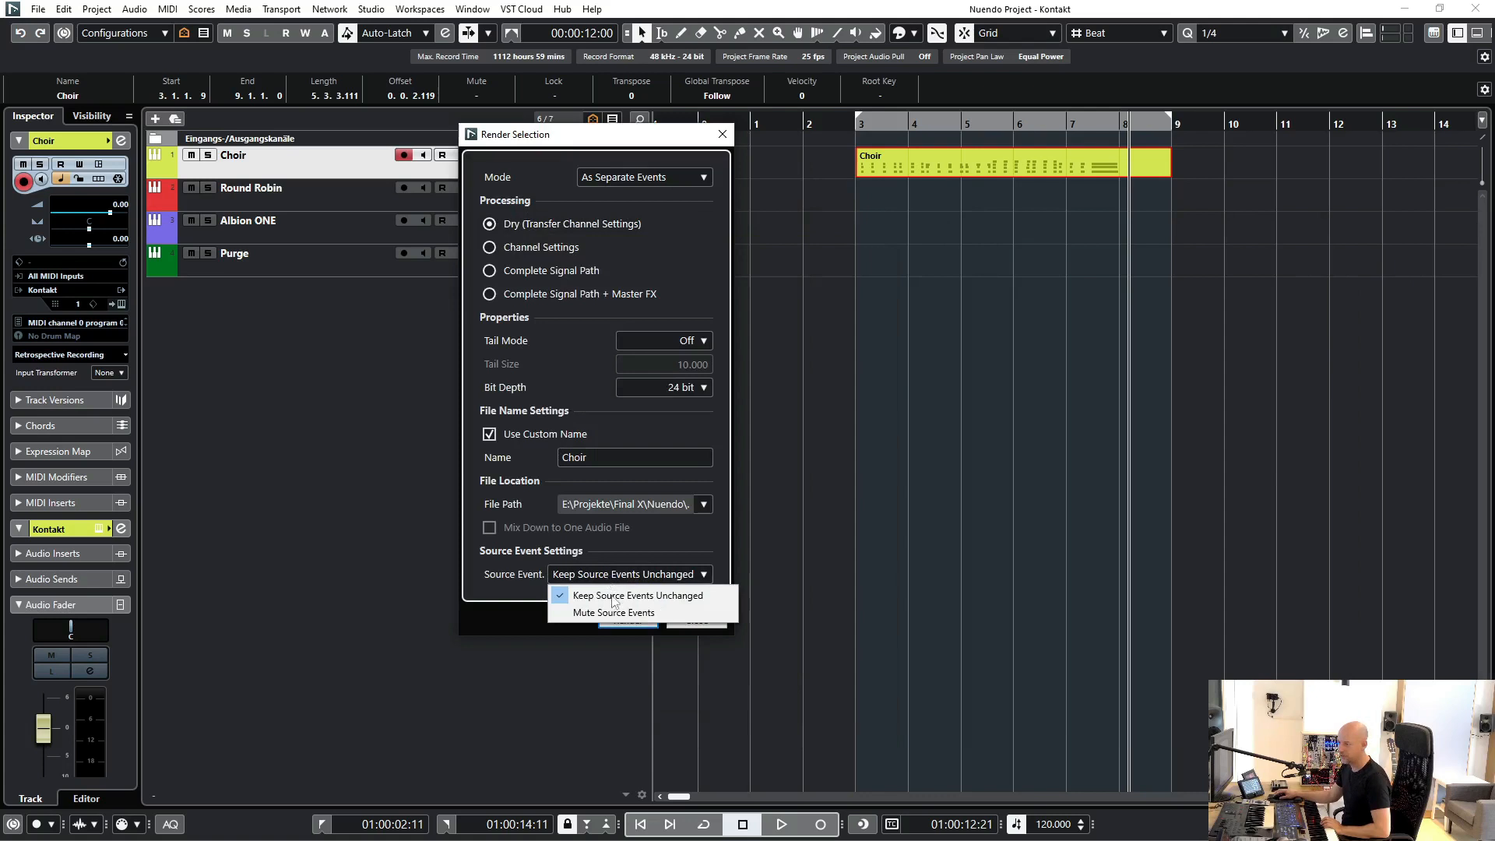
click(652, 554)
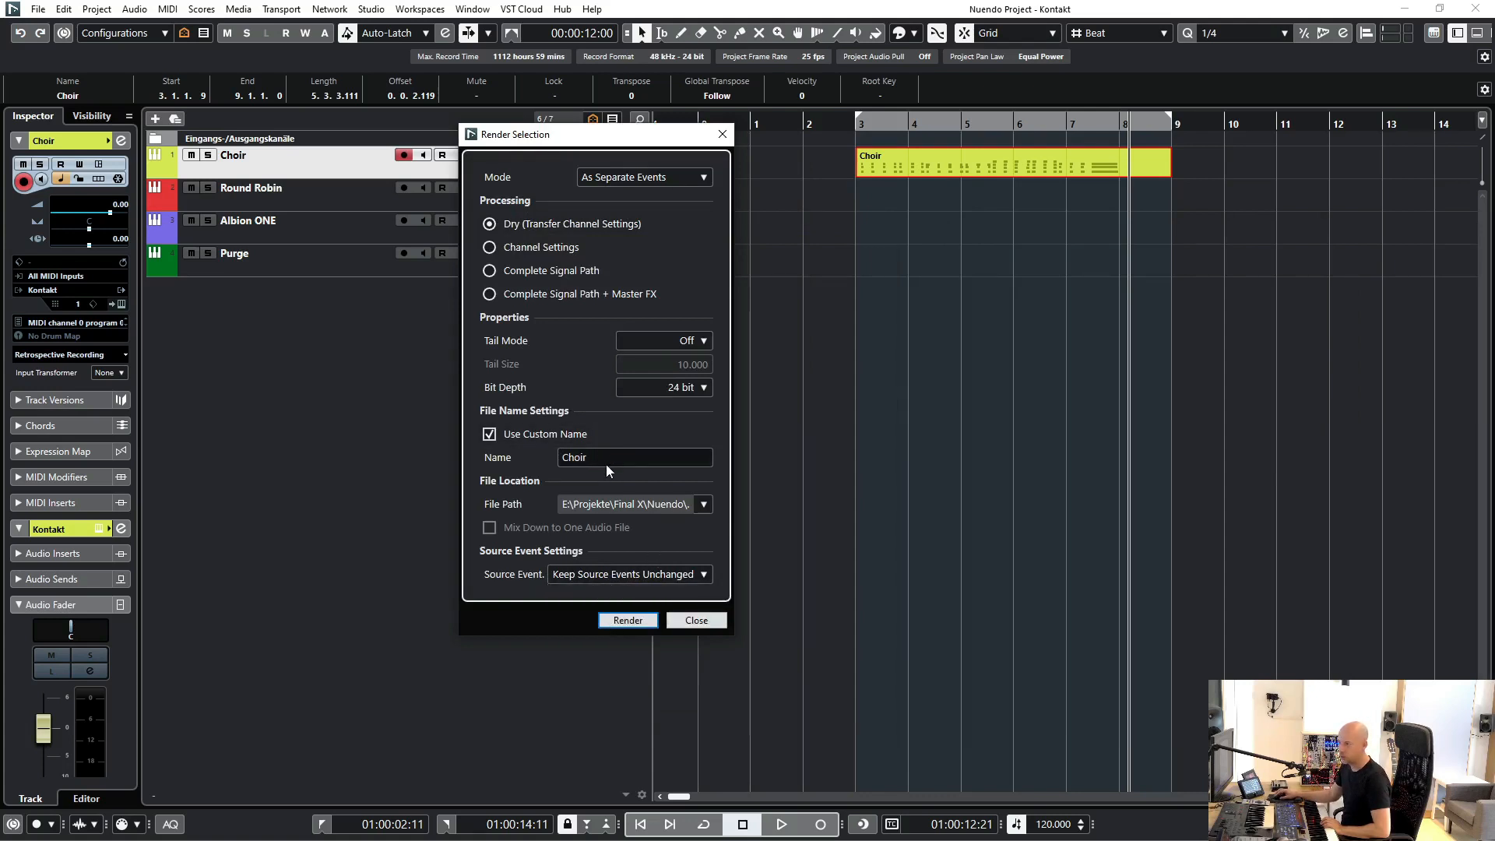
click(627, 621)
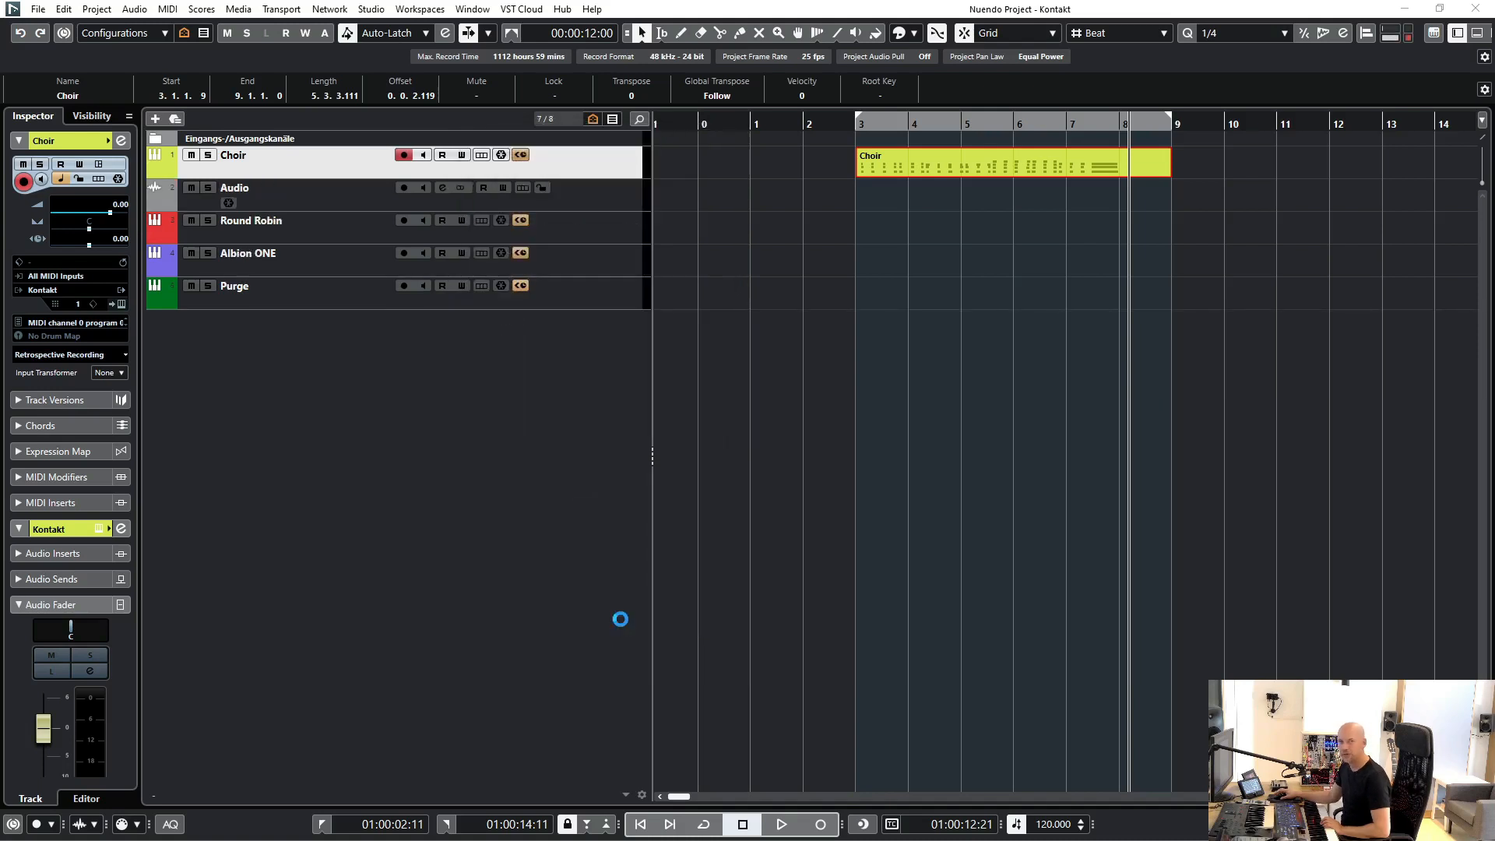
click(1098, 358)
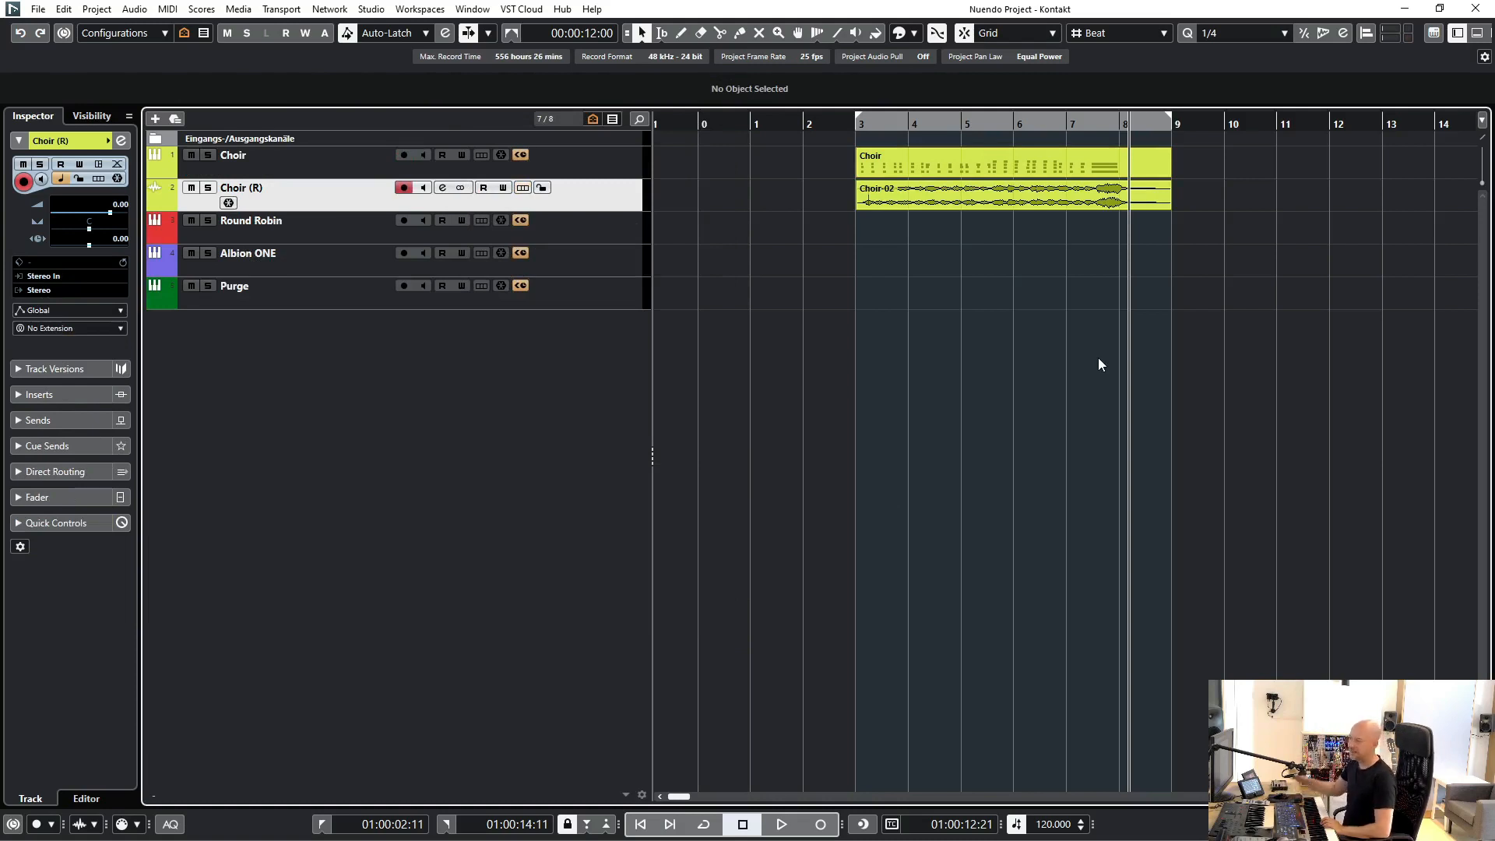
Step: Disable the original Choir instrument track
click(338, 163)
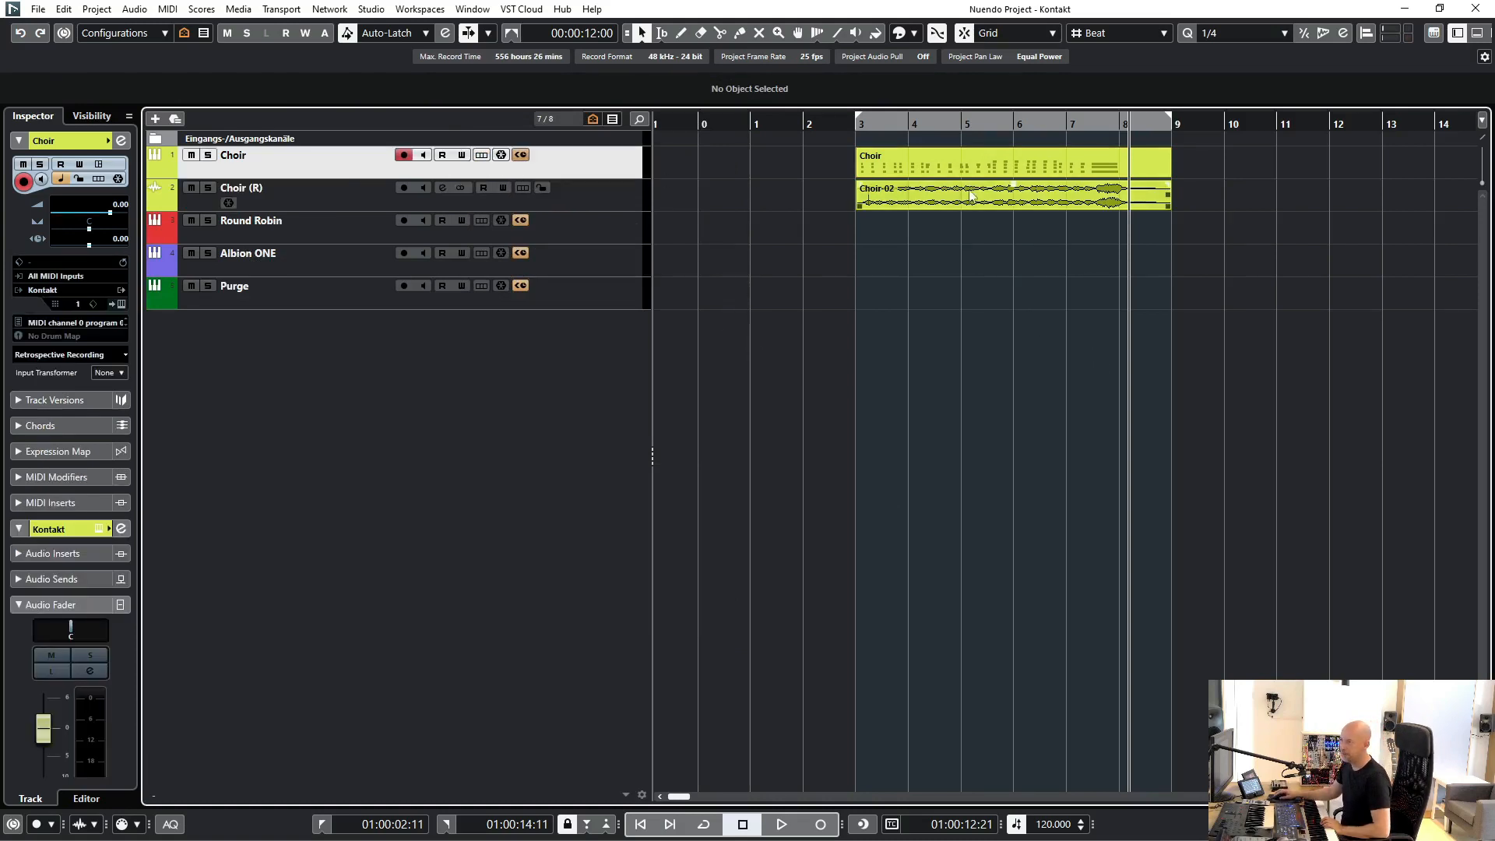
click(282, 195)
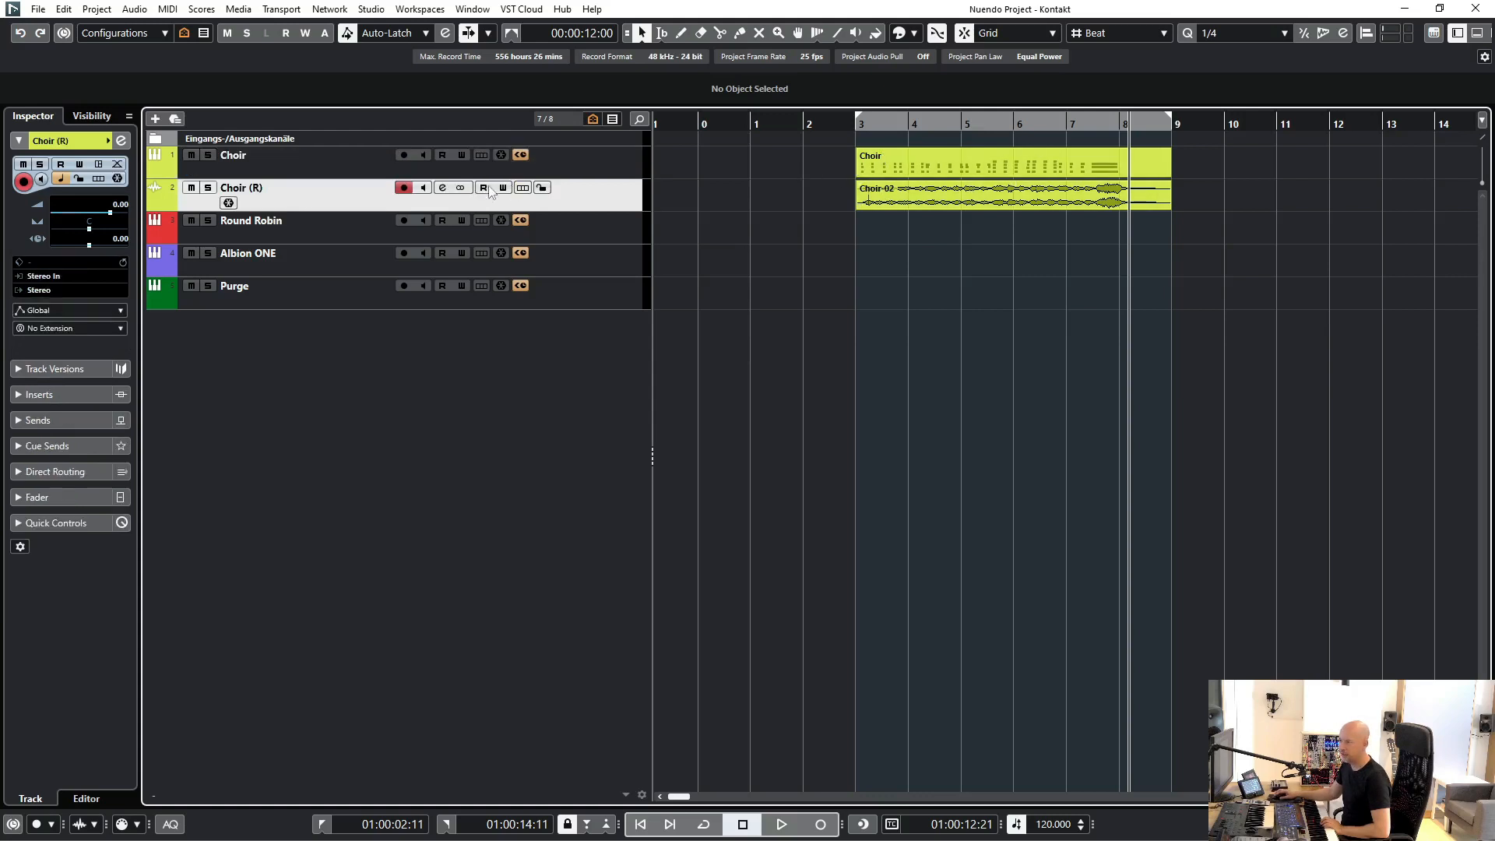
click(308, 164)
right_click(307, 164)
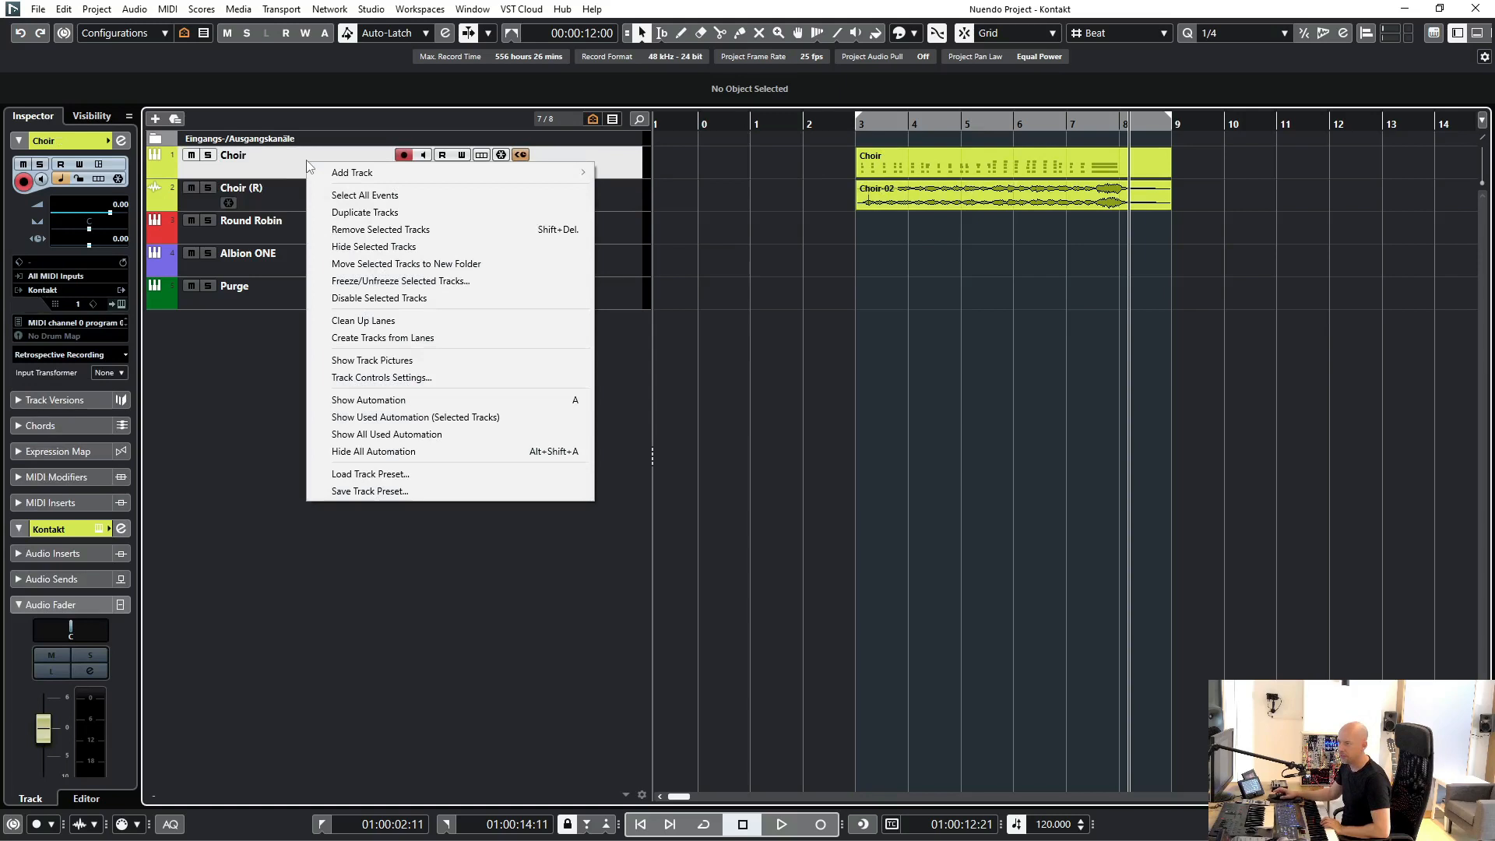
click(408, 299)
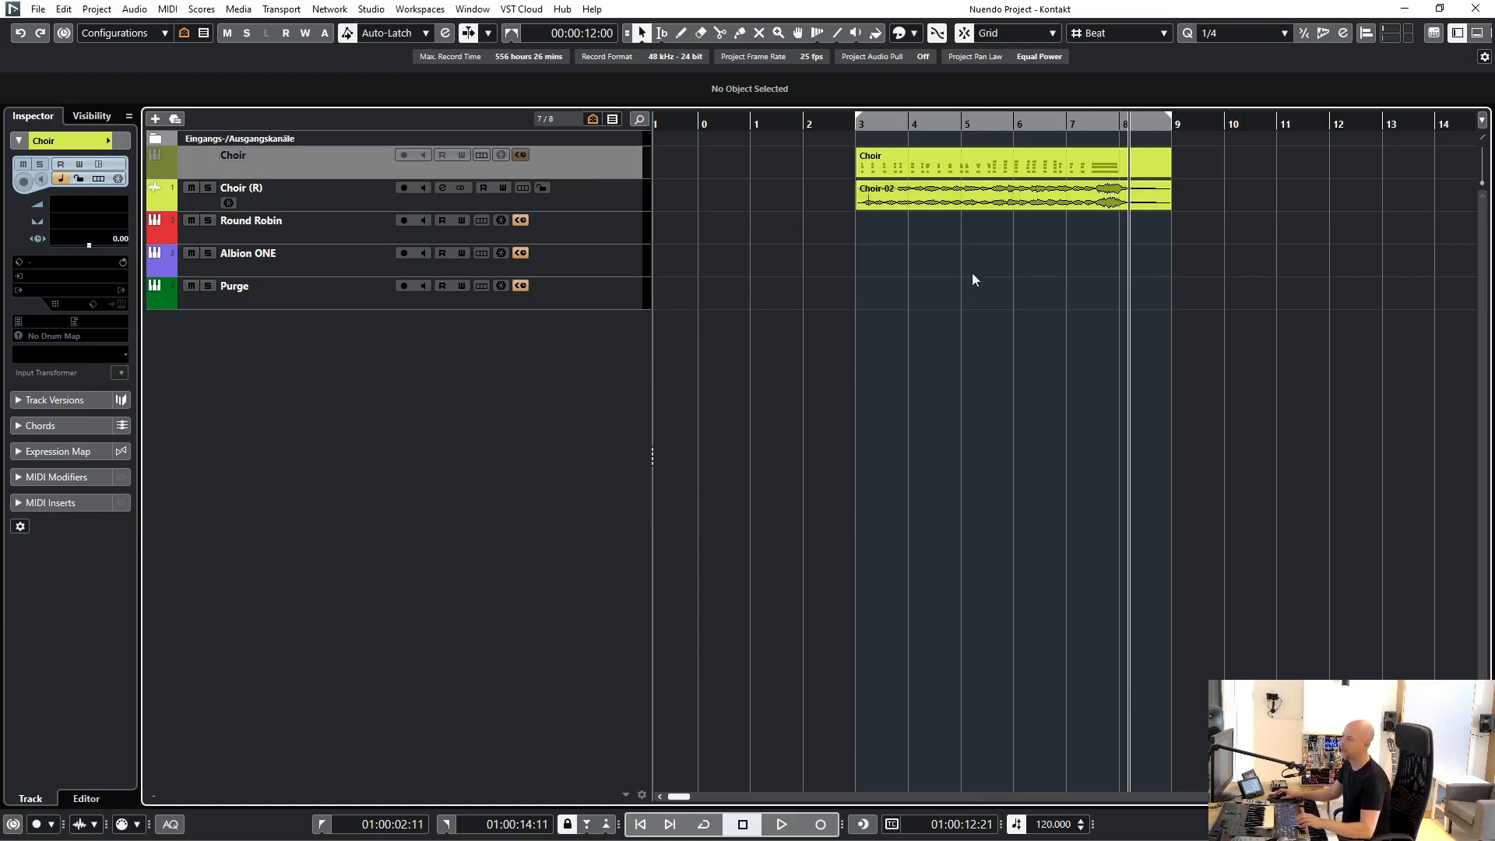
Step: Enable the disabled Choir instrument track again
scroll(972, 272, right, 5)
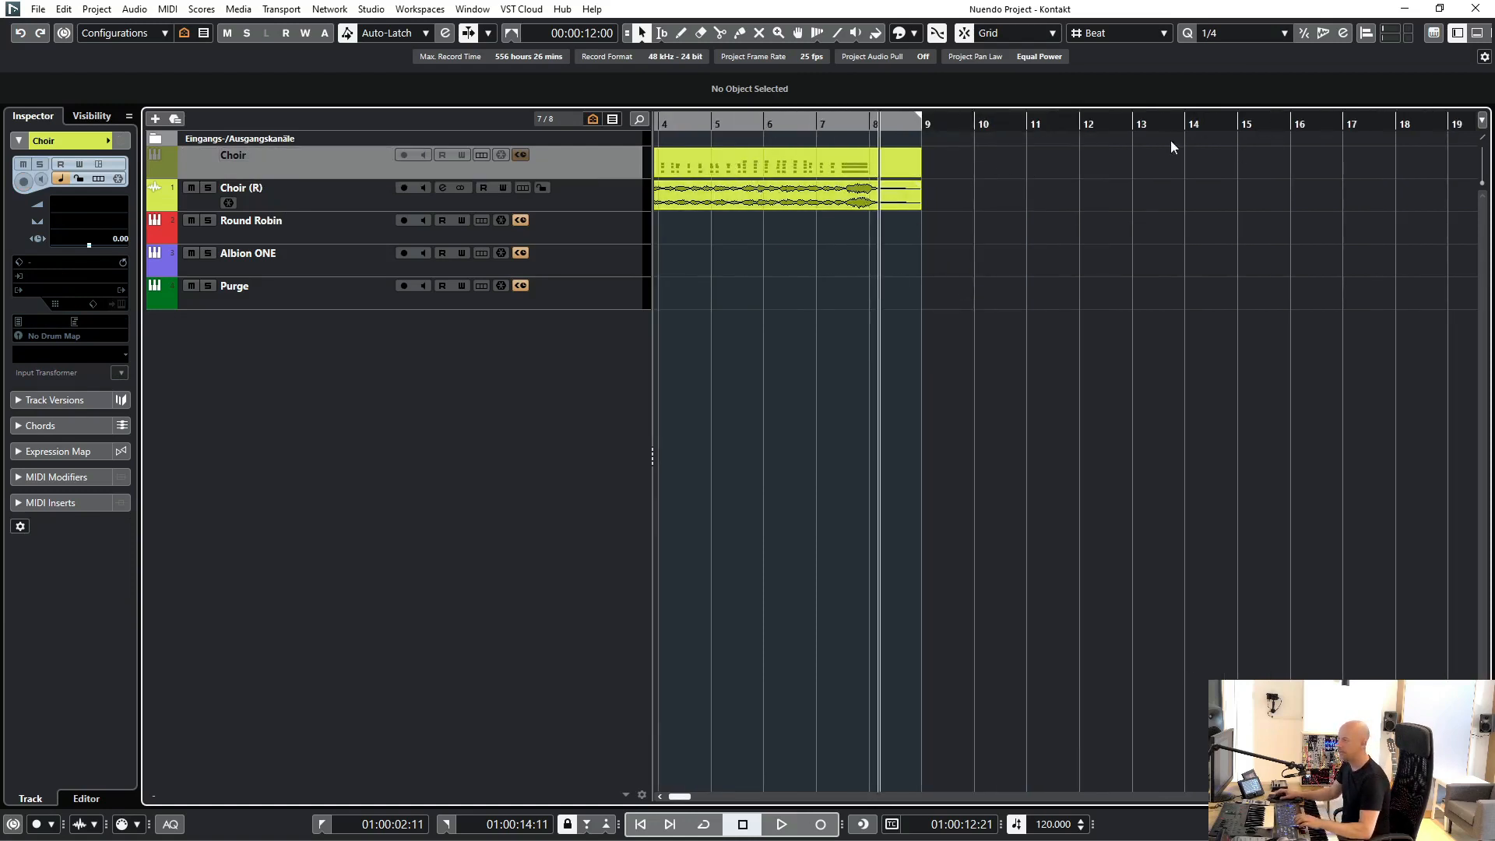
scroll(1335, 190, right, 2)
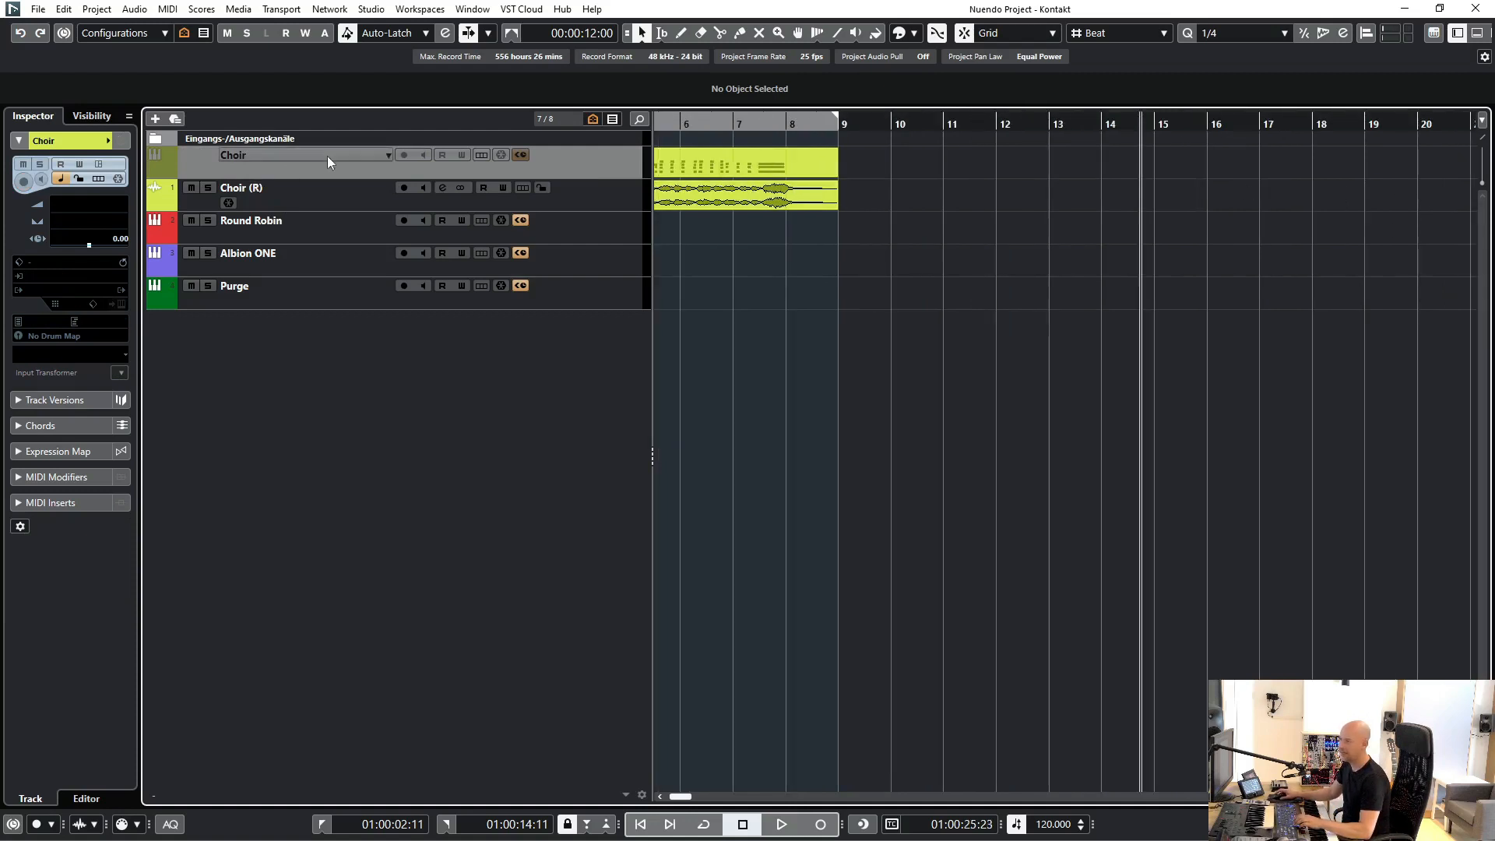
right_click(285, 168)
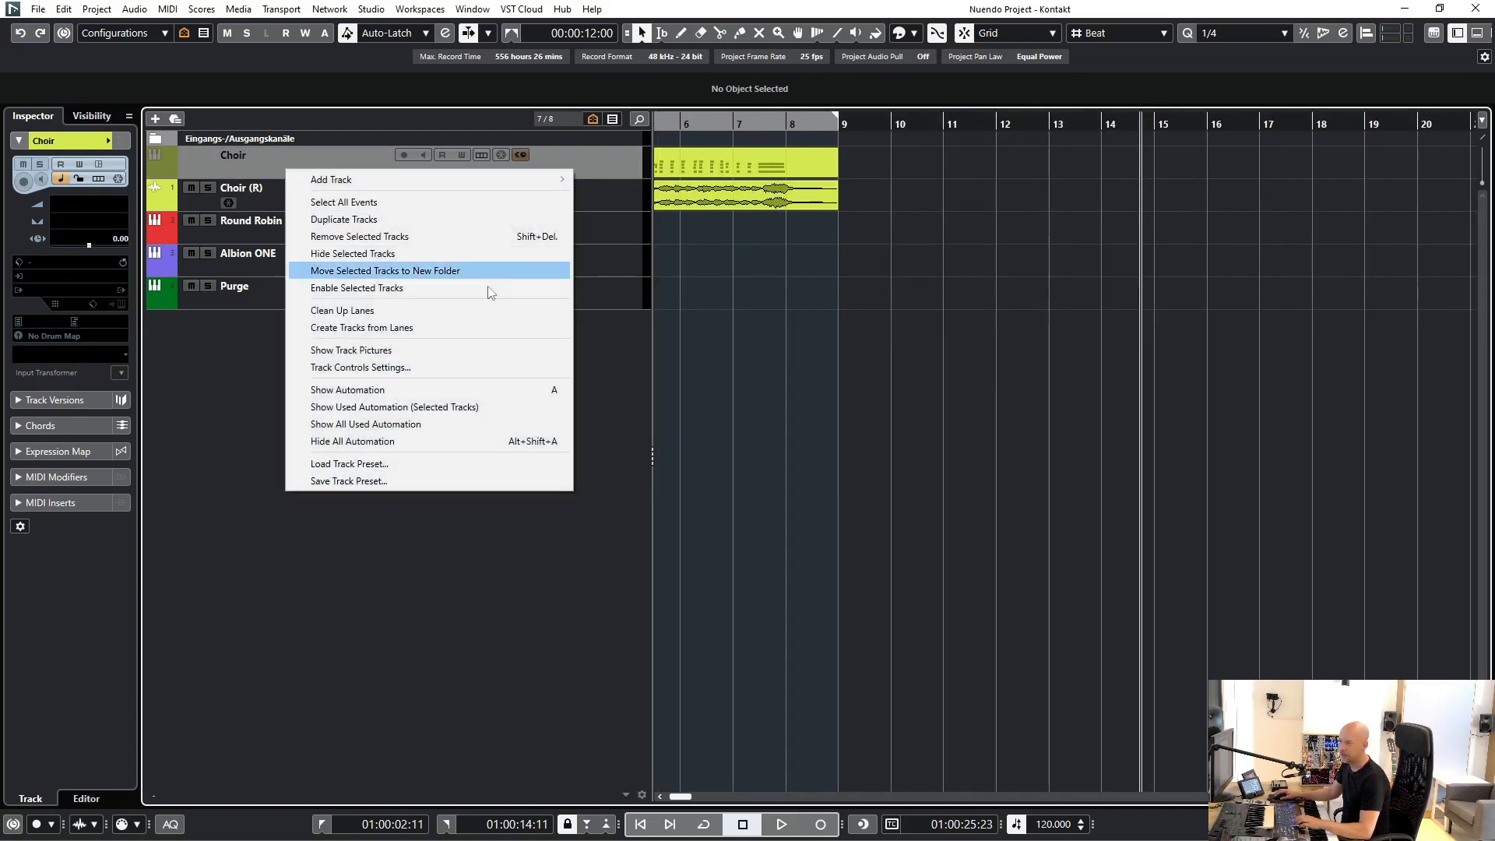
click(388, 290)
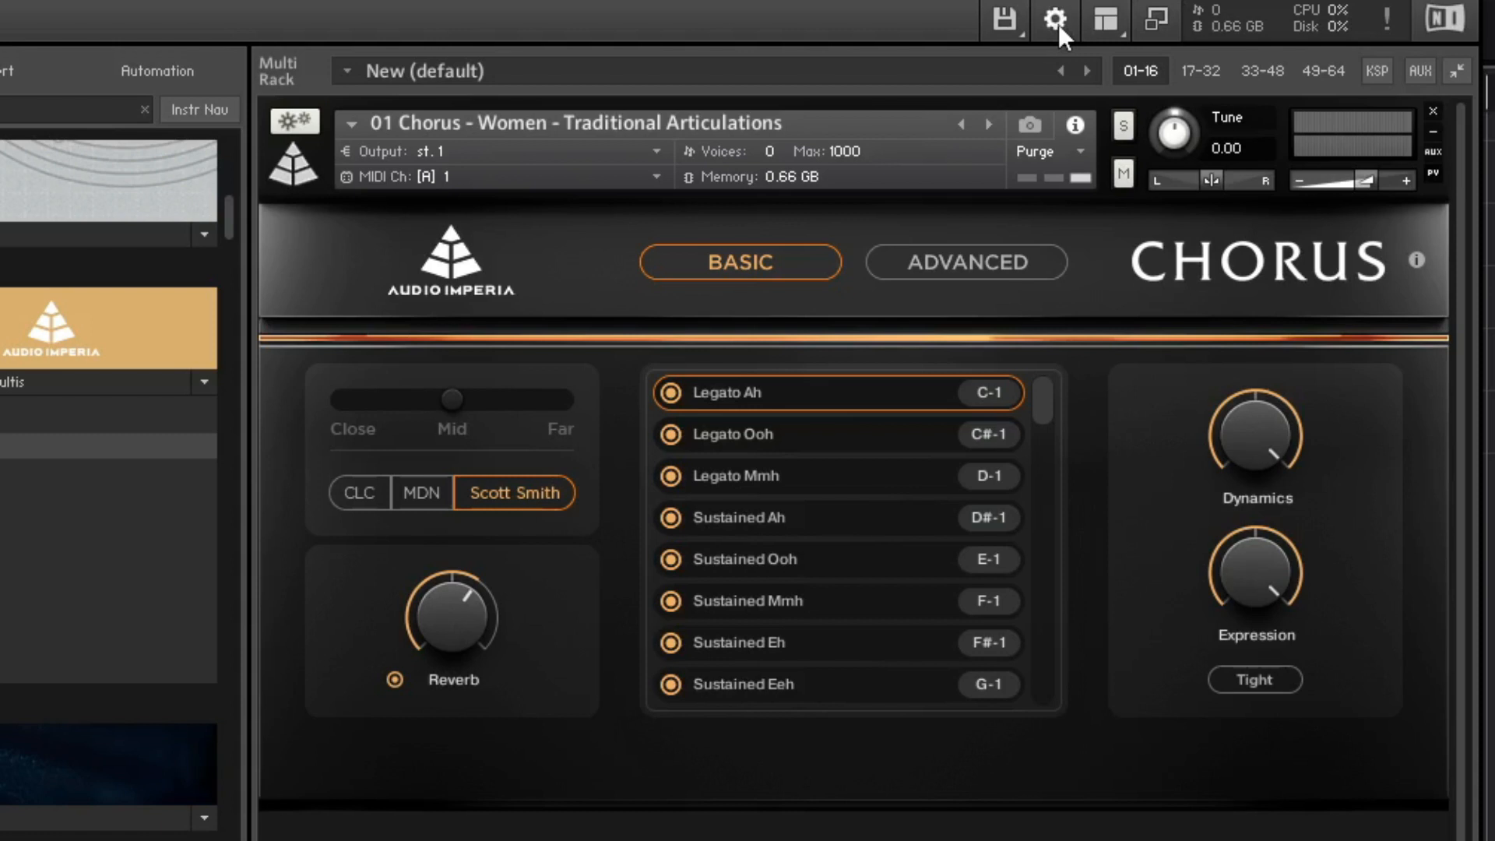
Step: Set the override preload buffer size to 18.00 kB in Kontakt's memory options and close the options
click(1056, 21)
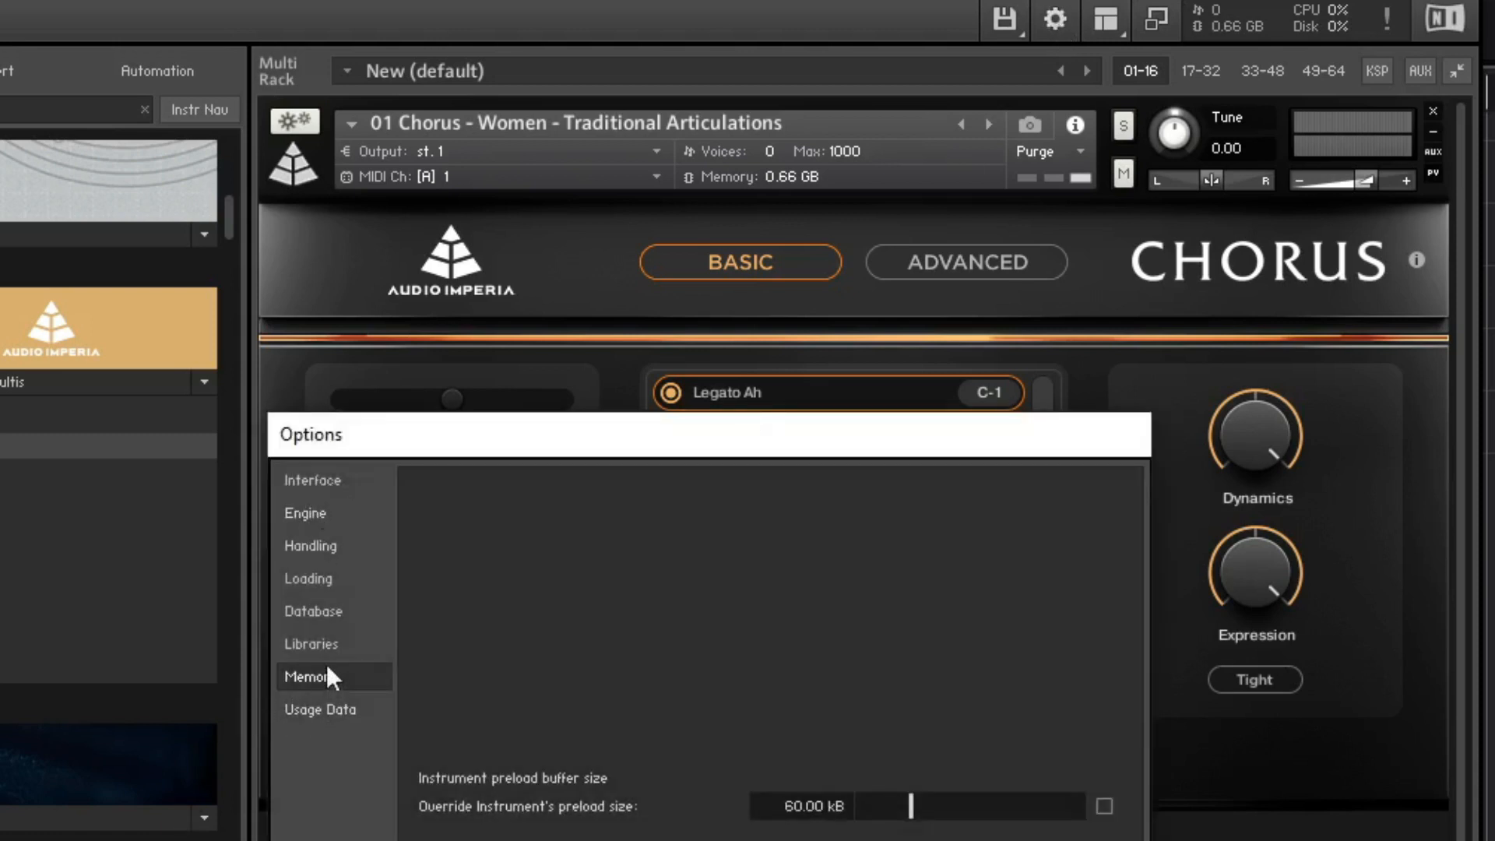
click(329, 640)
click(330, 609)
click(333, 578)
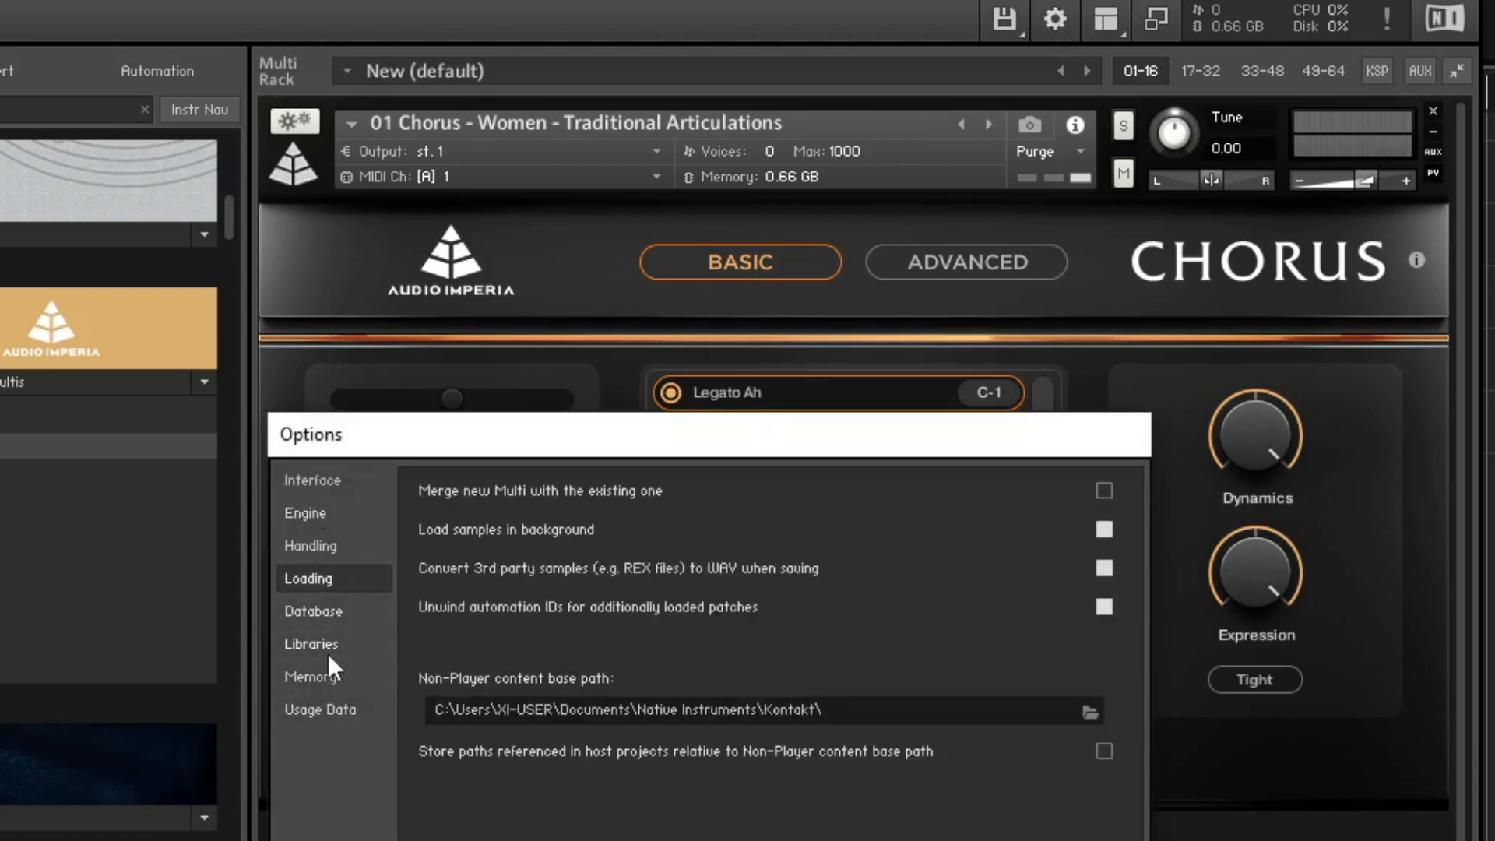
click(323, 680)
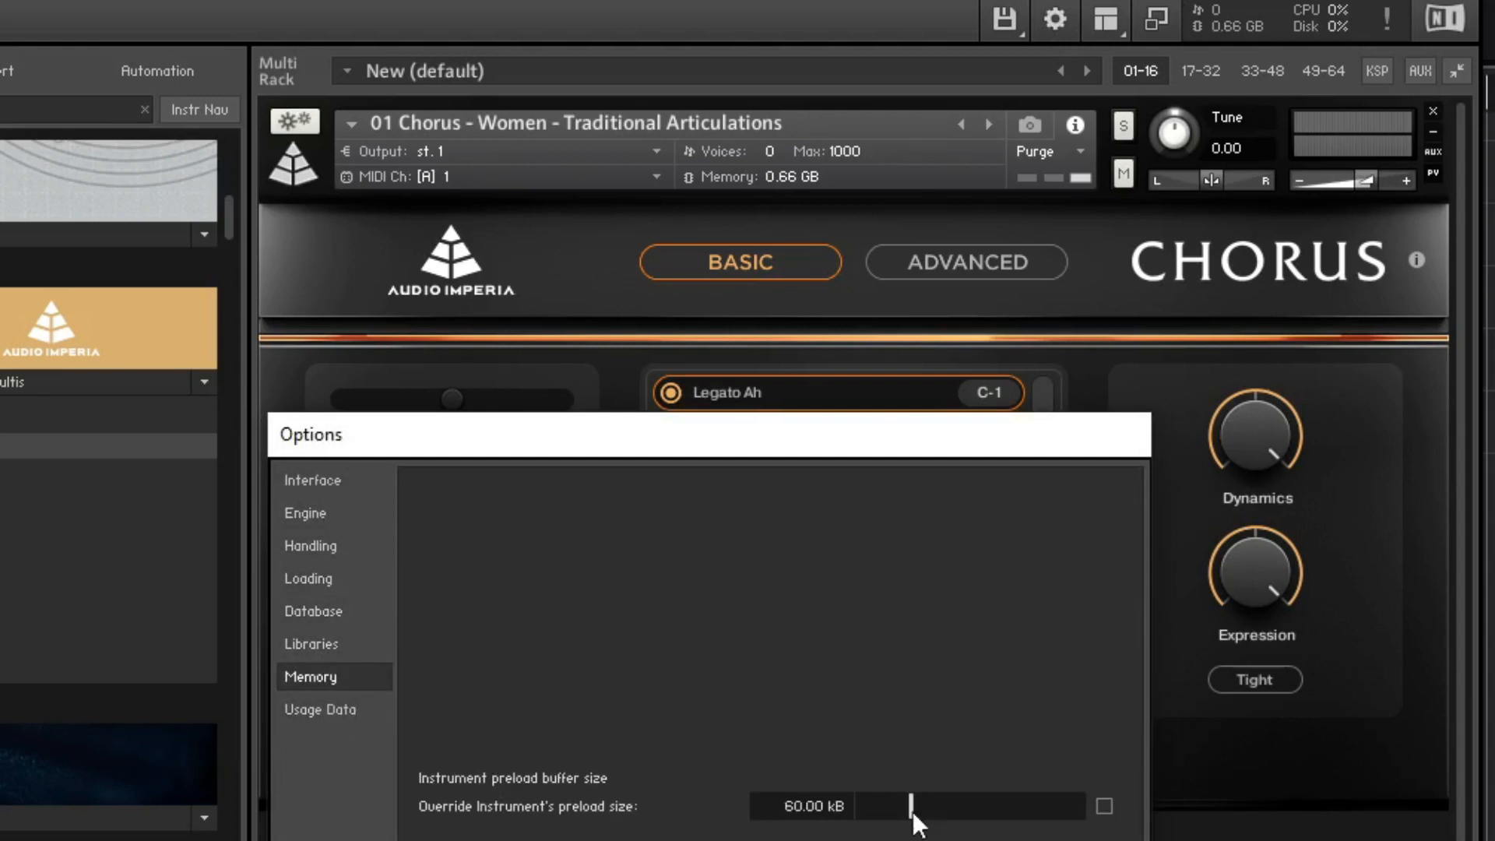
drag(912, 810, 872, 814)
key(Escape)
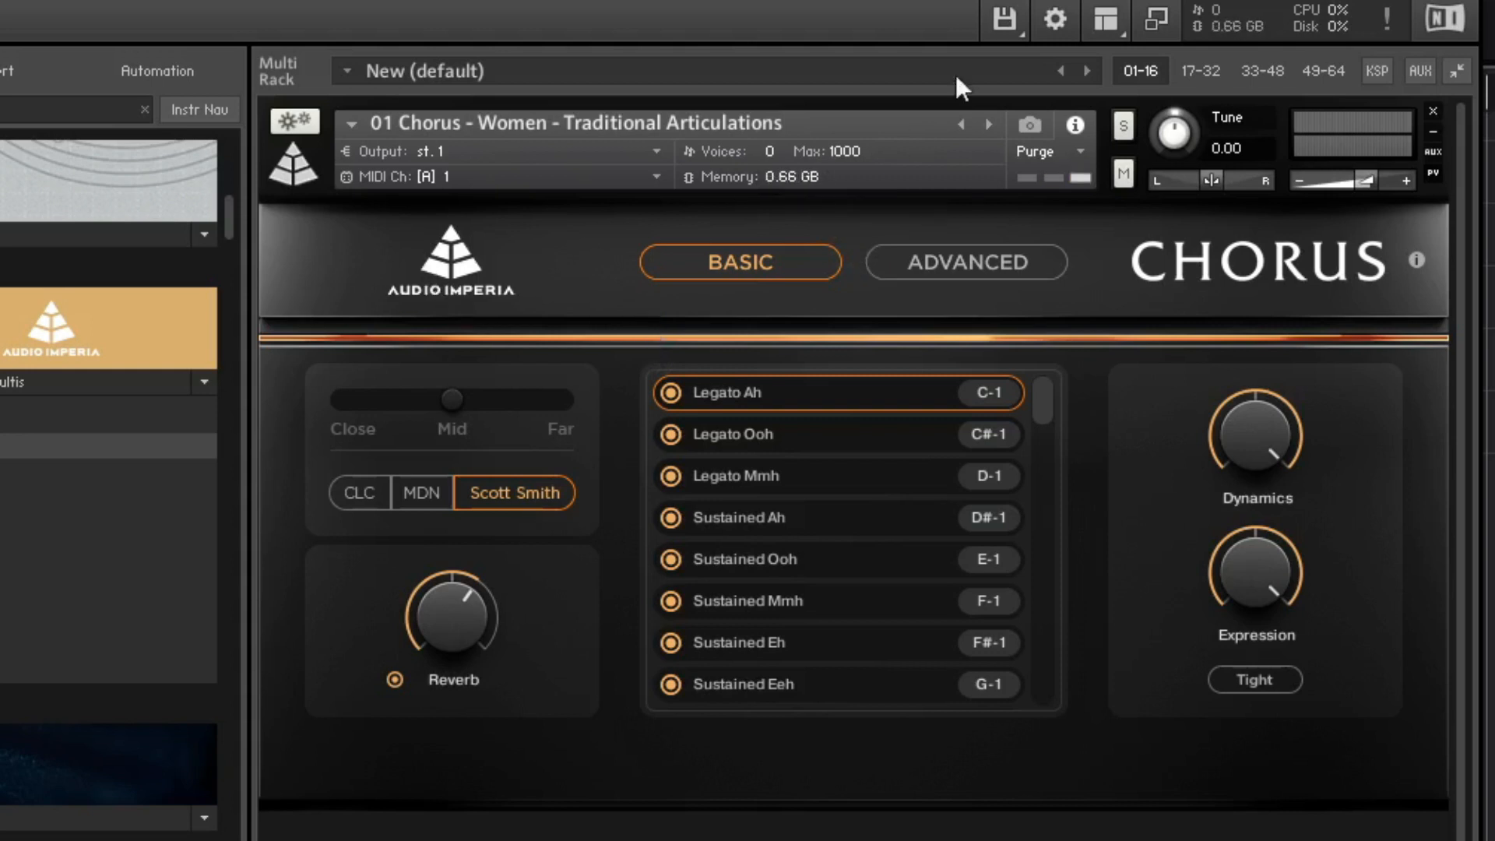
Step: Activate the override of the instrument's preload size in the memory options and close them
click(1056, 19)
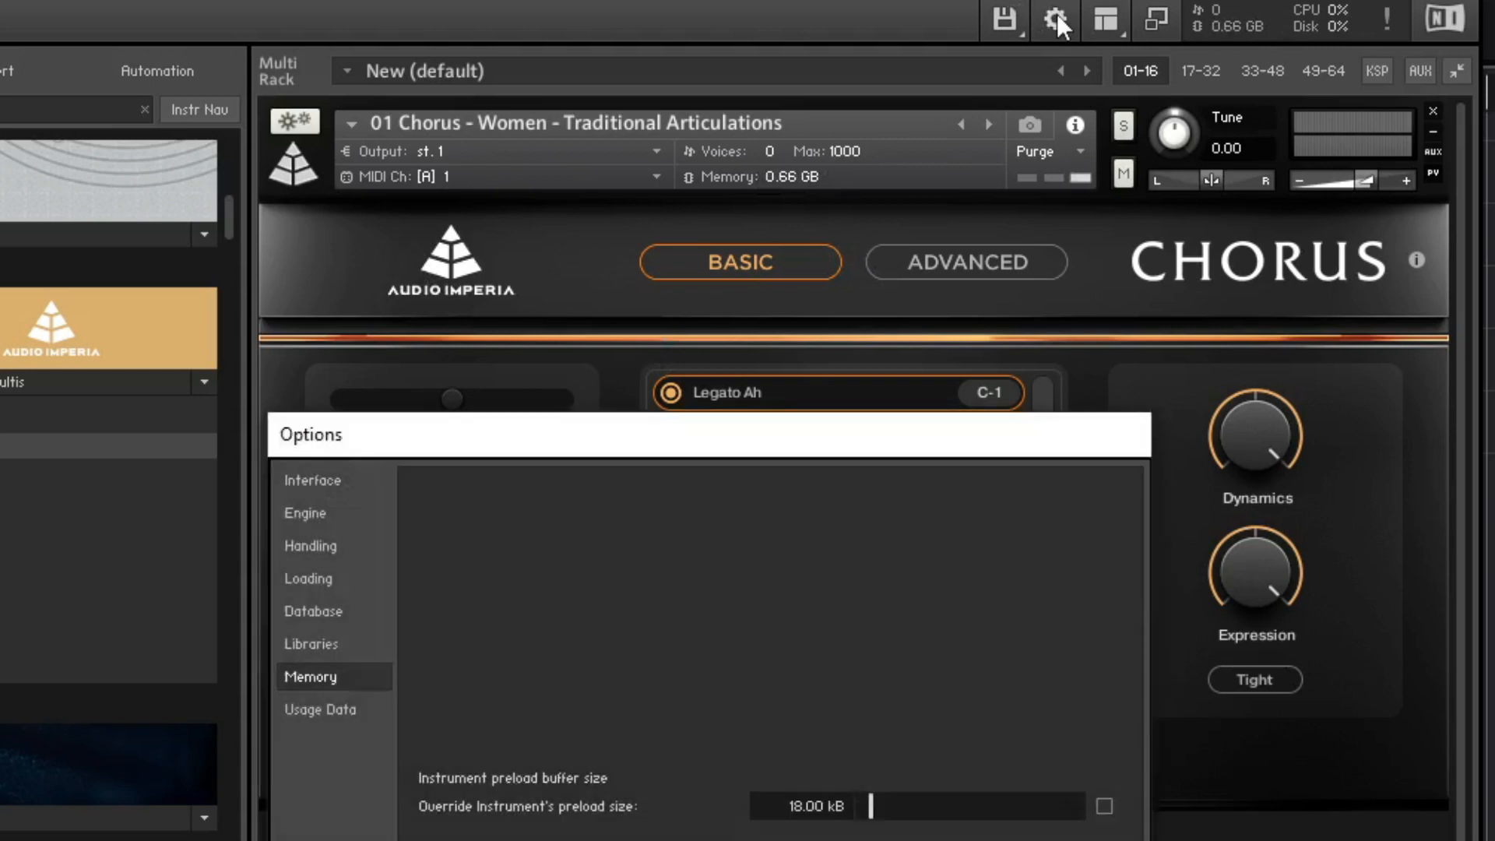
click(1104, 806)
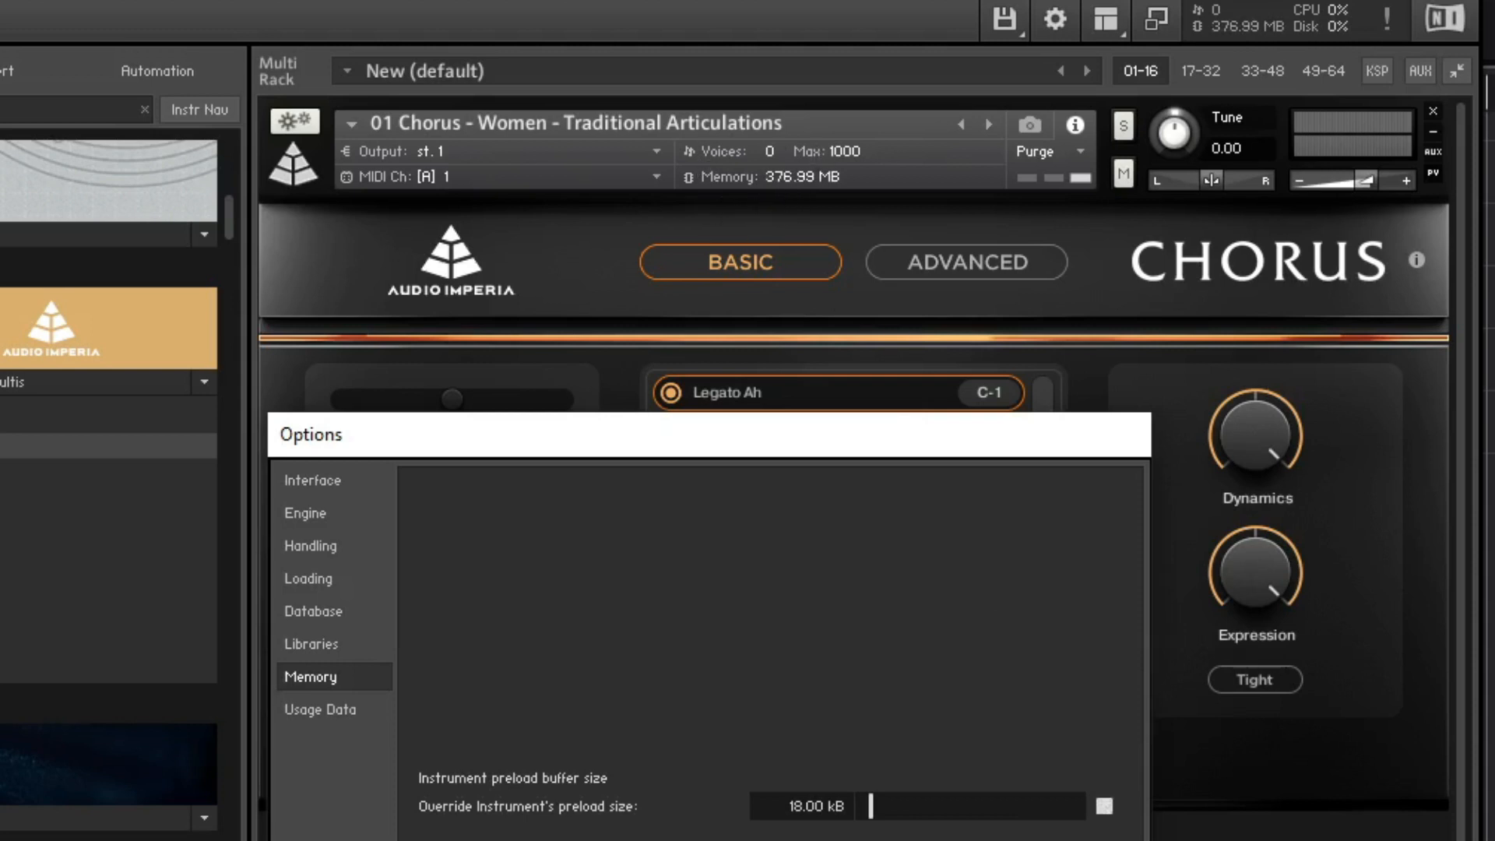
key(Escape)
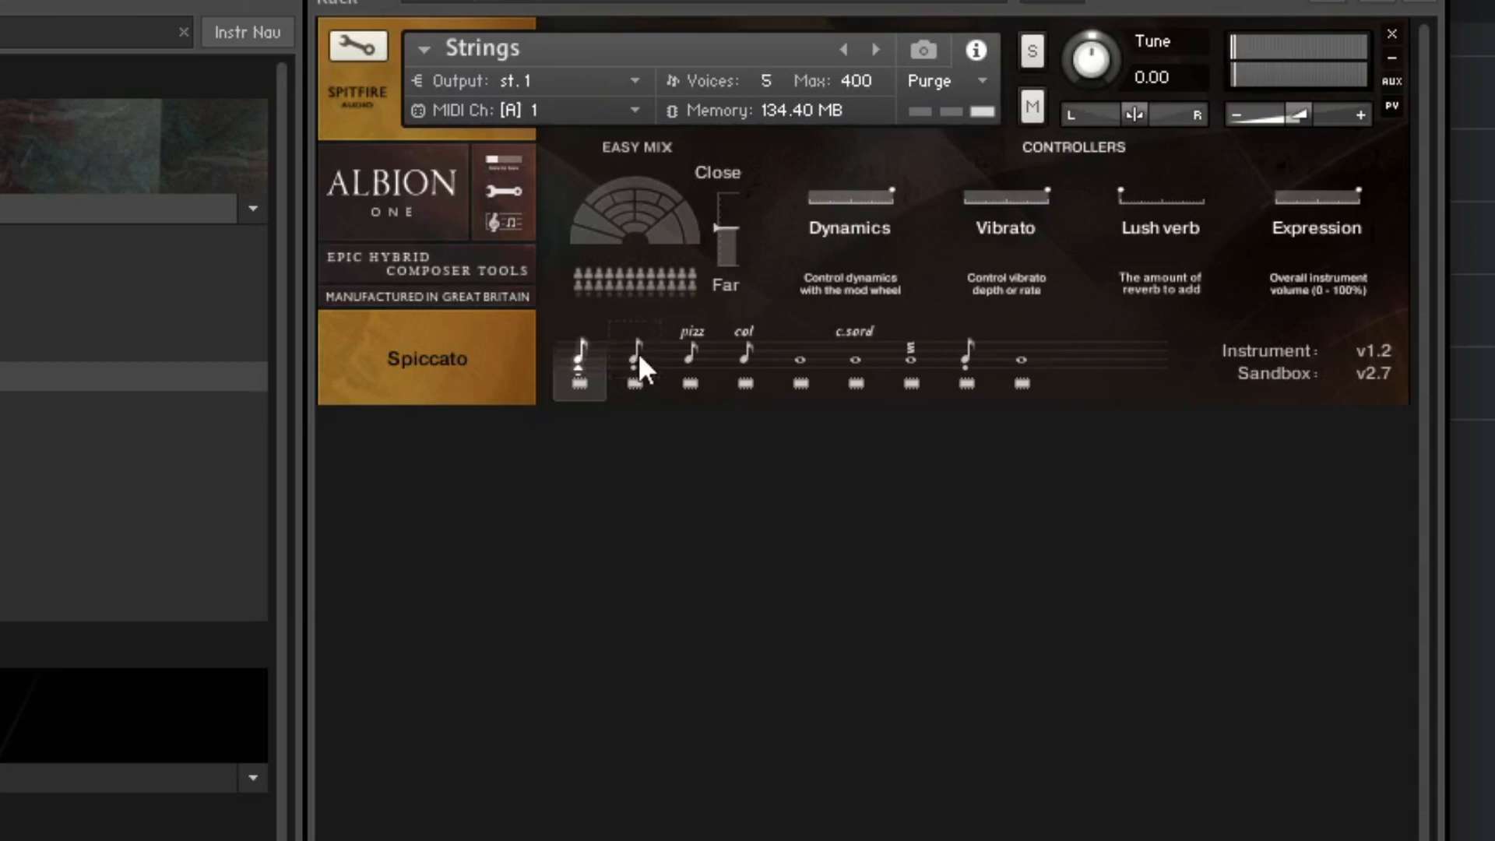
Step: Switch the Albion ONE Strings patch to Spic/Stac and on to Pizzicato, and unload its unneeded articulations from memory, including the last five
click(634, 355)
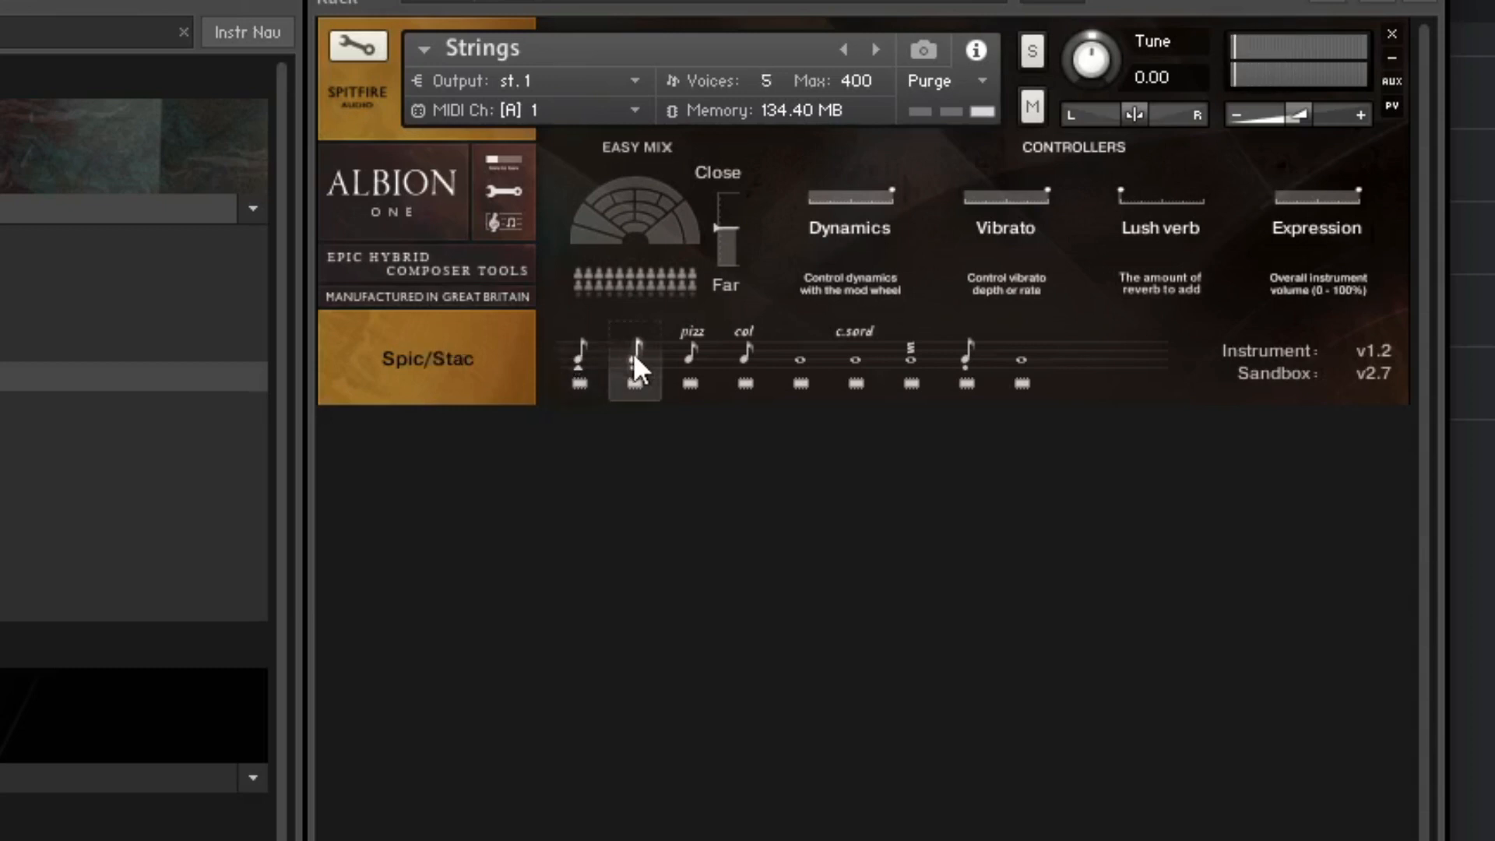
click(686, 365)
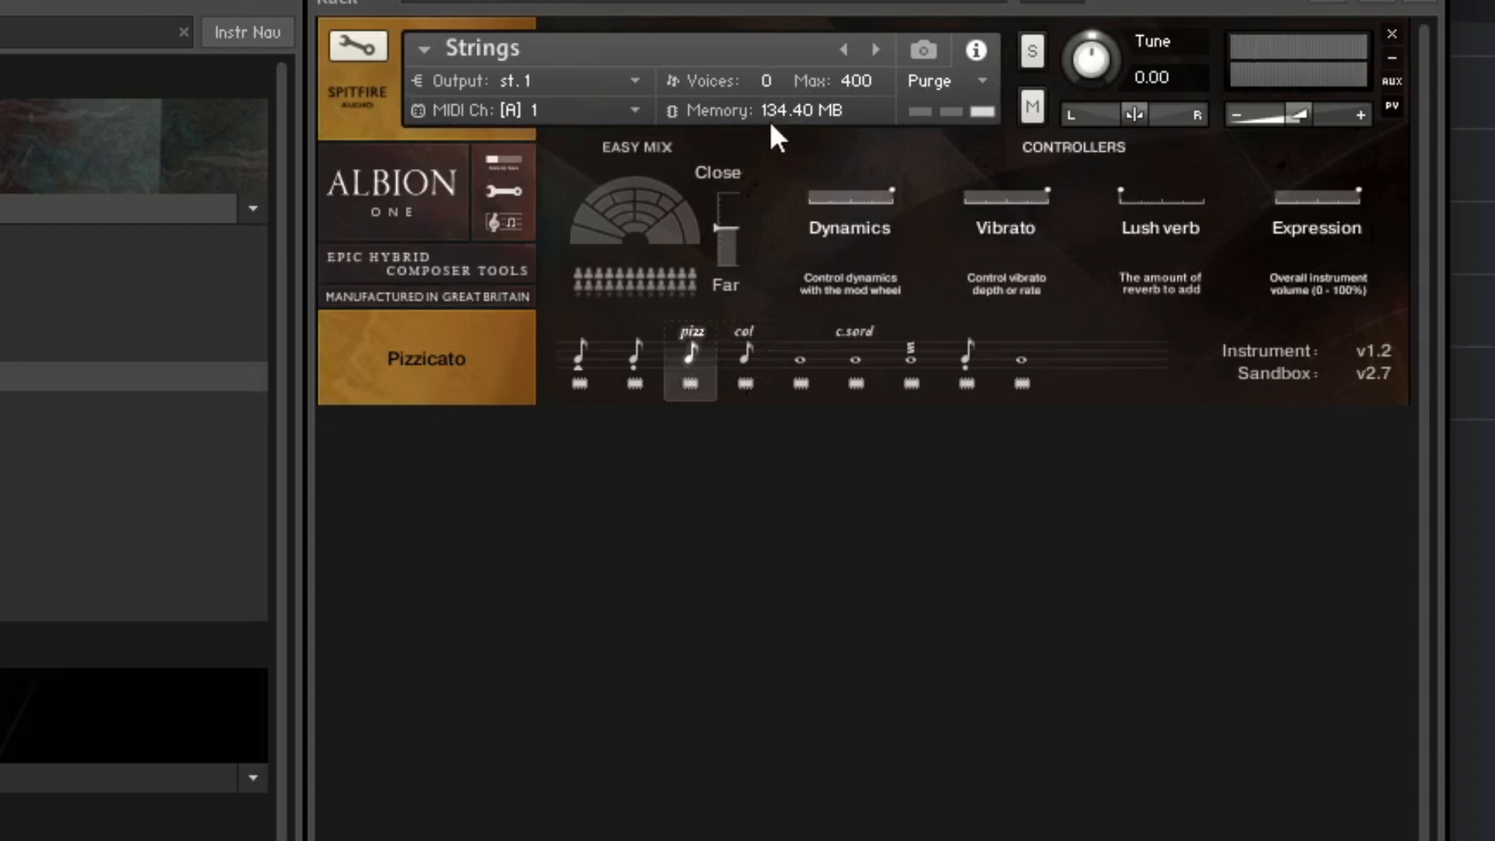
click(1022, 383)
click(967, 384)
click(911, 383)
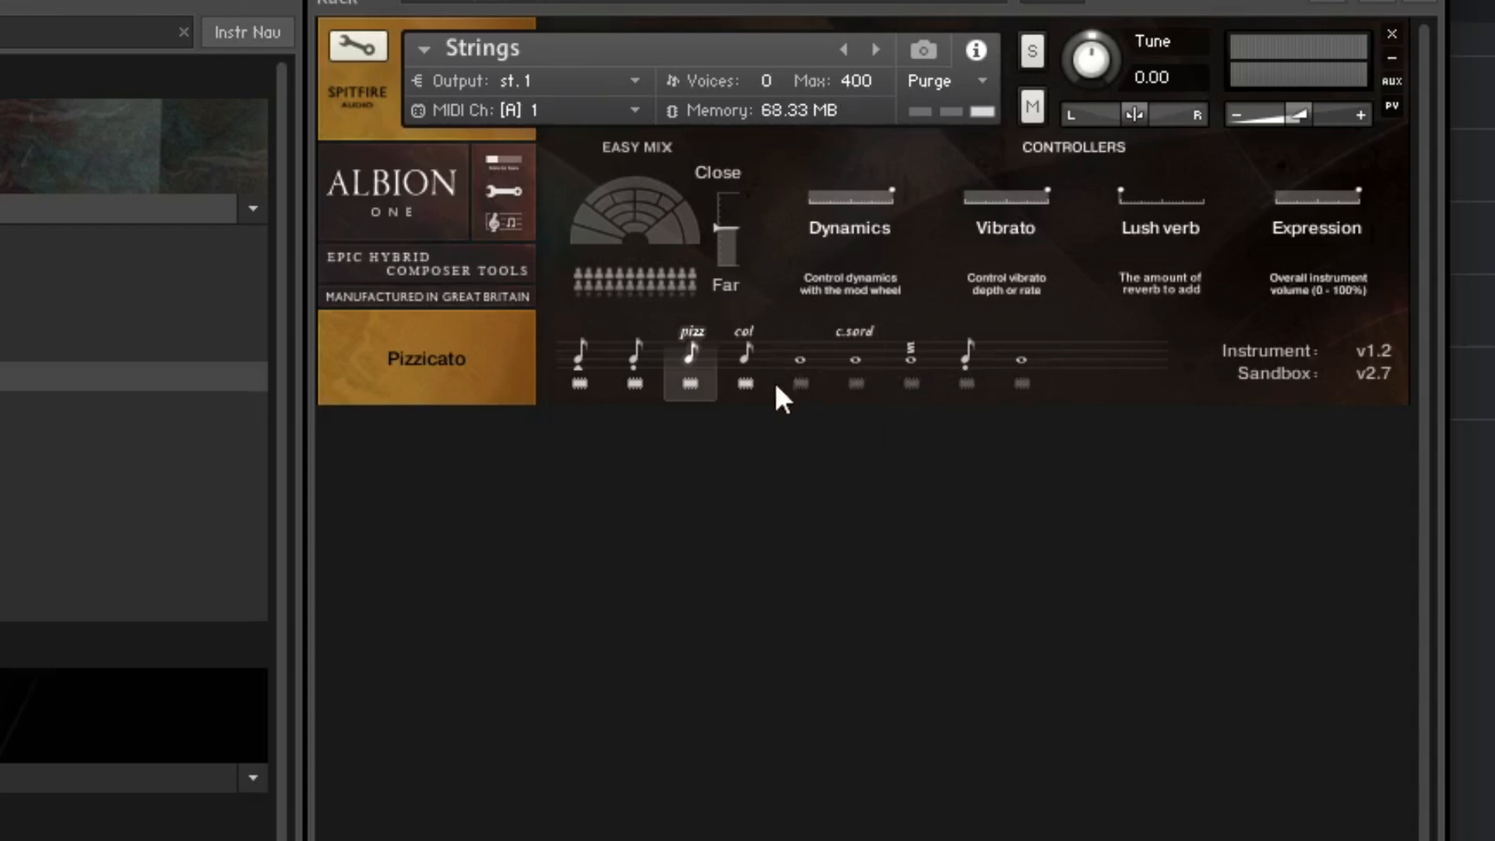
click(631, 380)
click(577, 372)
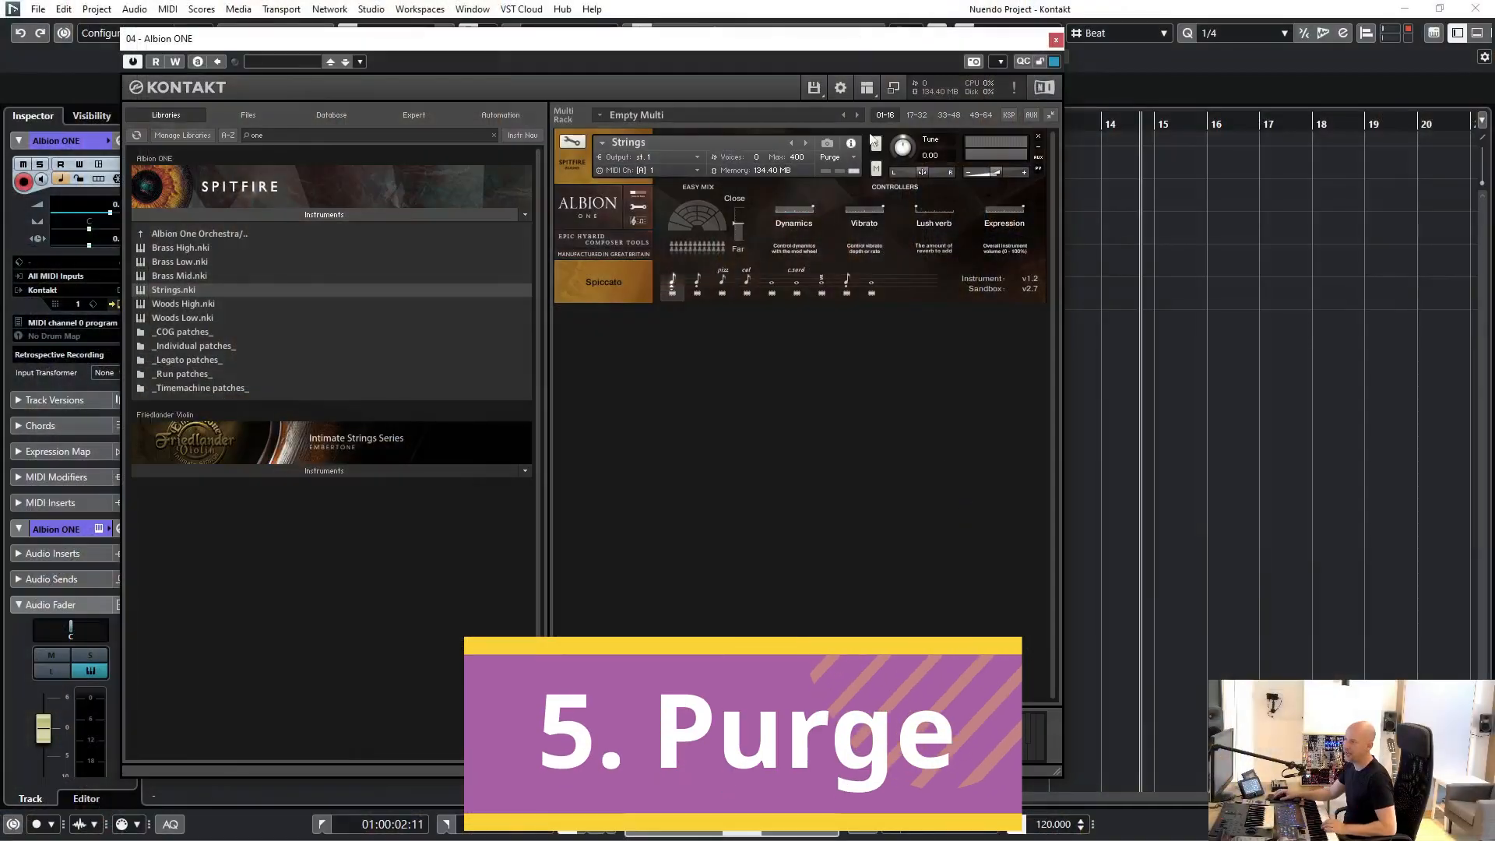
Step: Purge all samples globally in the Albion ONE Kontakt instance
click(814, 87)
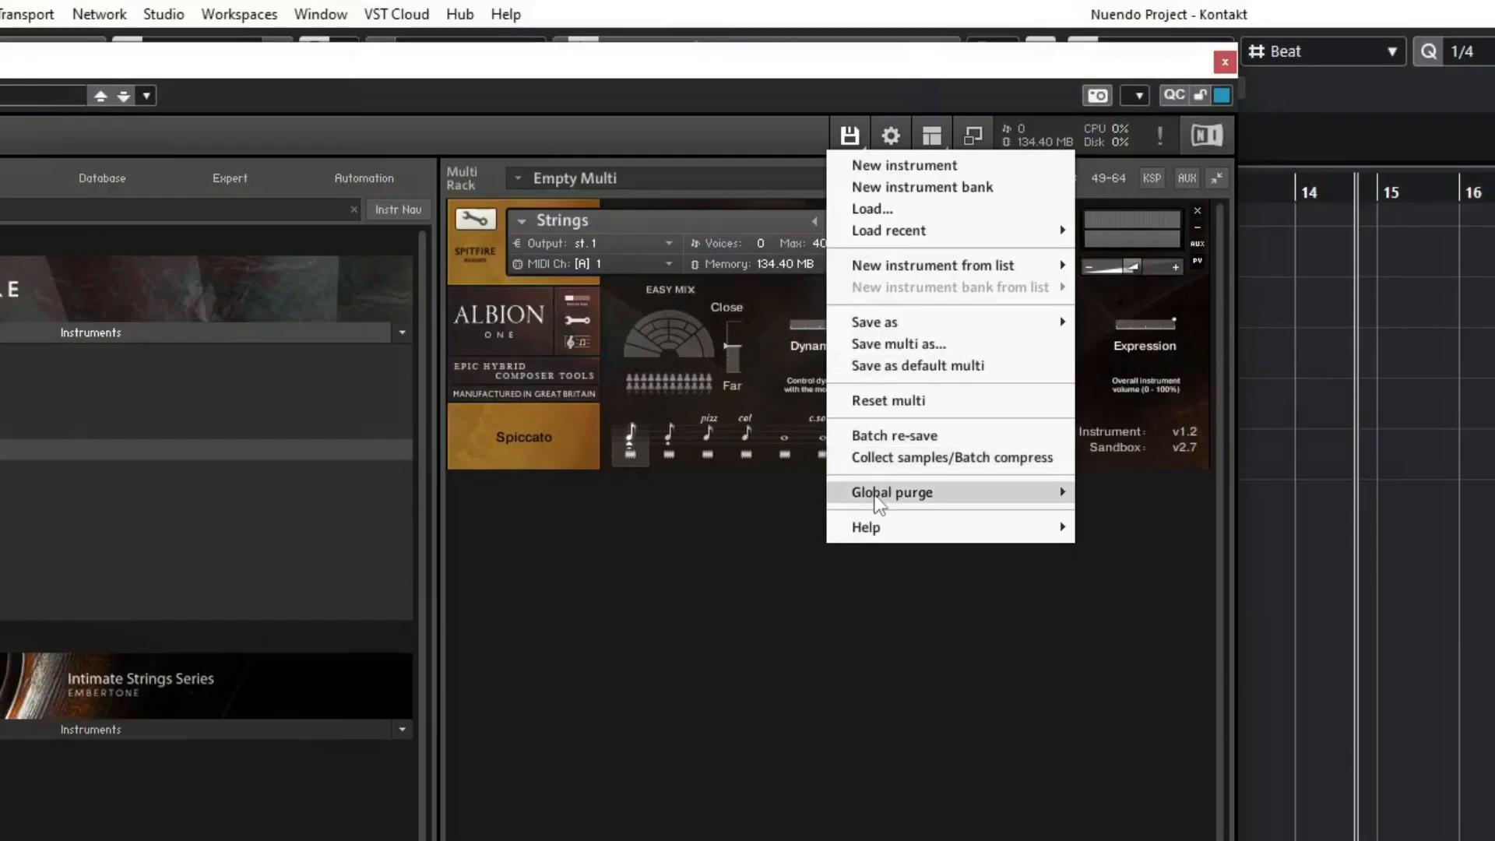
mouse_move(832, 321)
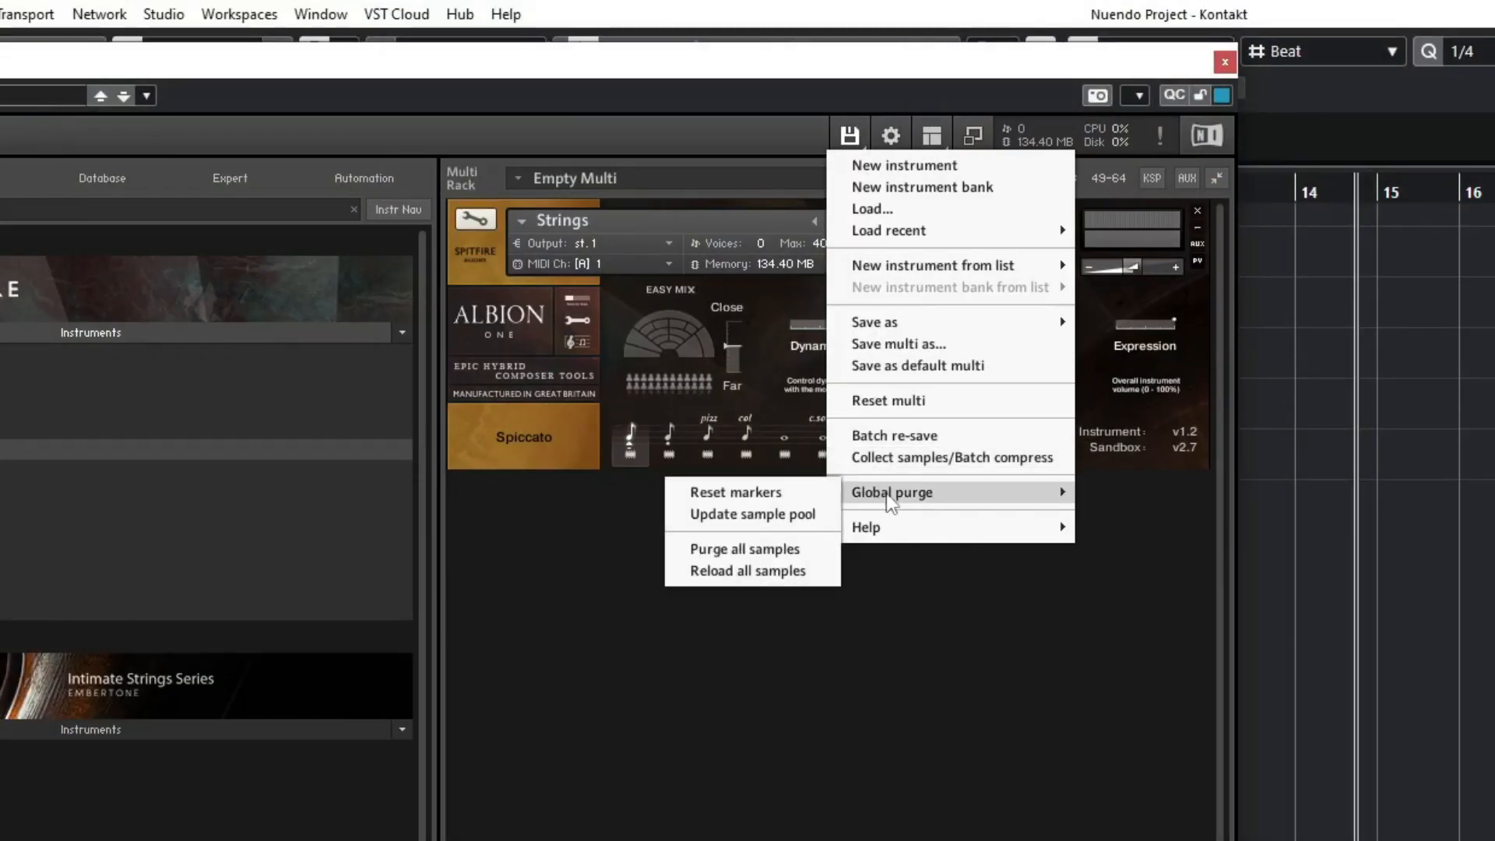
click(740, 549)
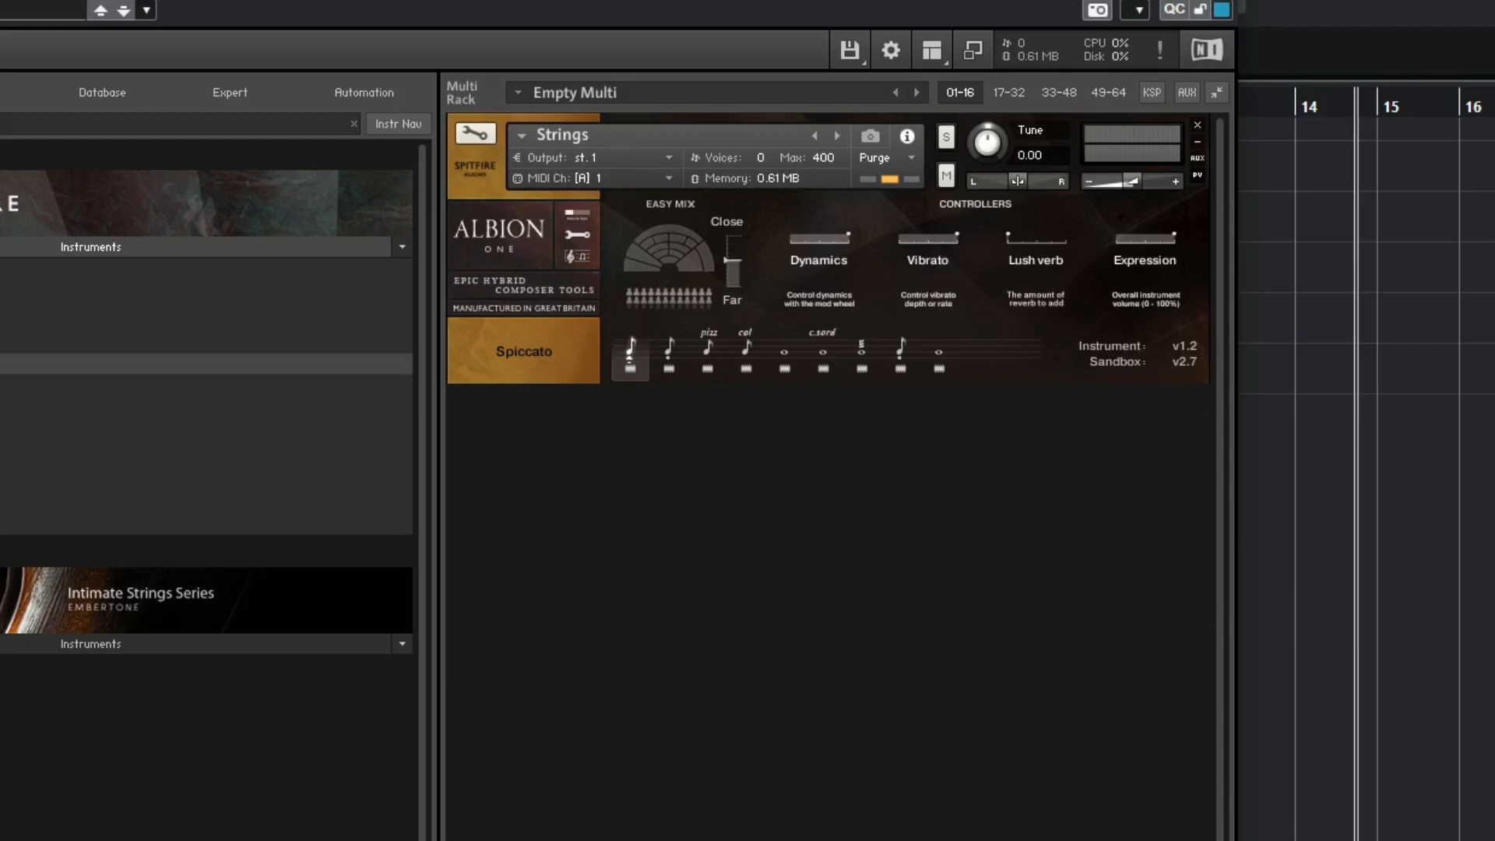
Step: Reload all samples globally in the Albion ONE Kontakt instance
click(850, 51)
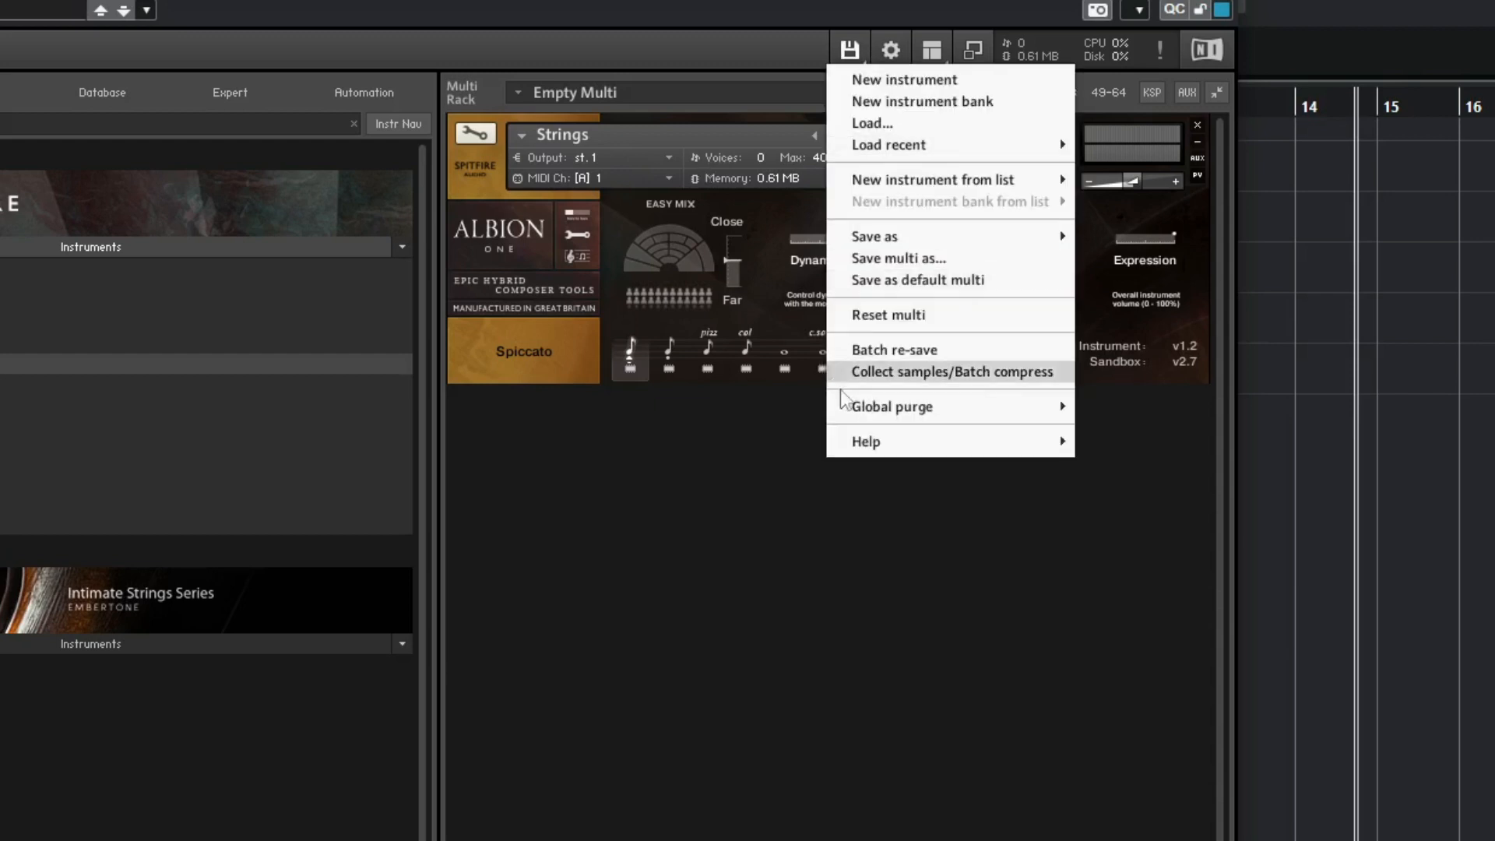
mouse_move(891, 413)
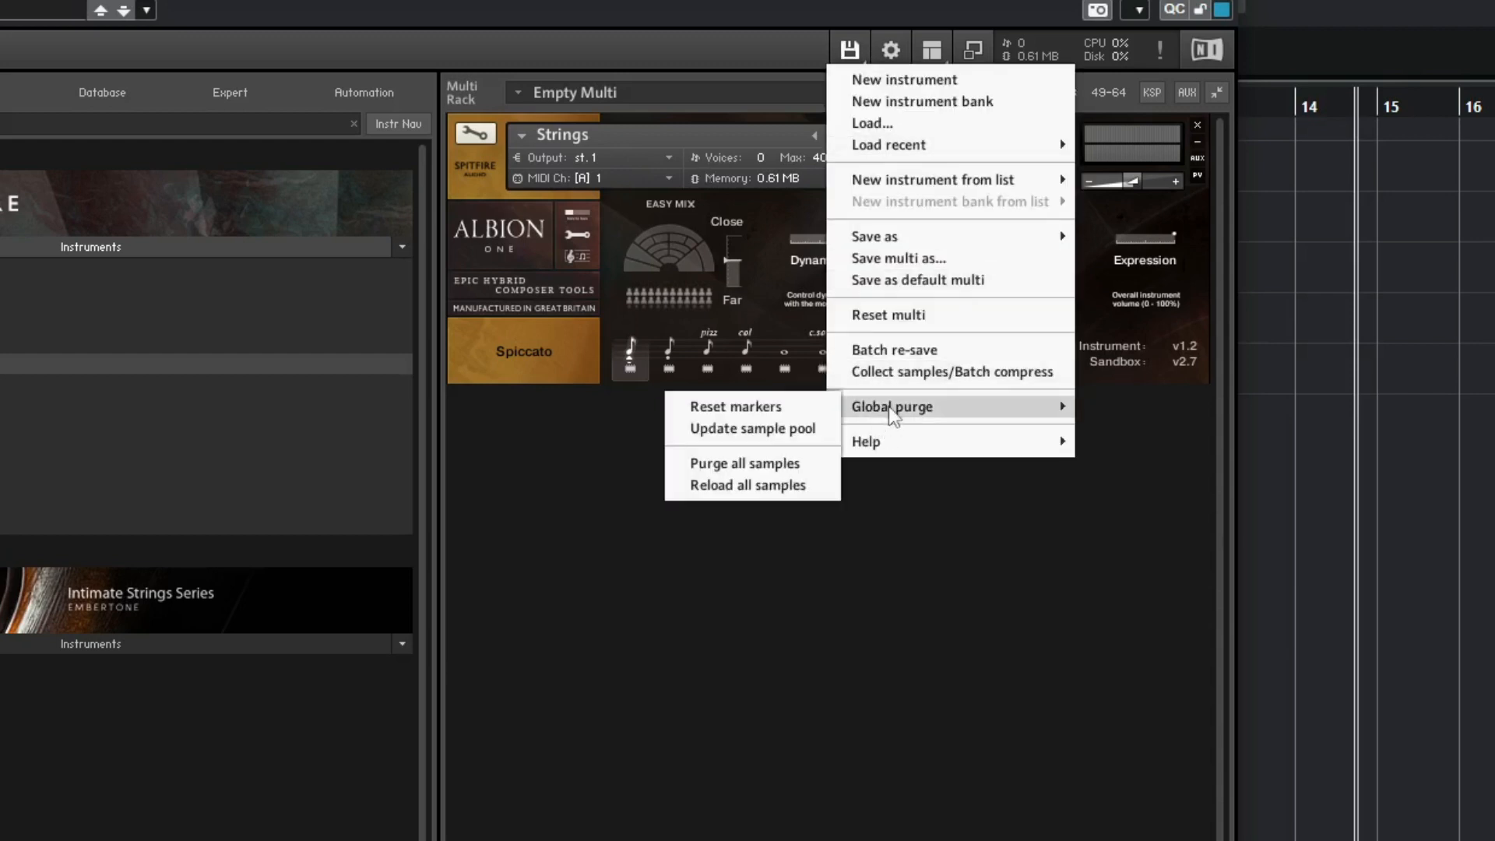
click(747, 489)
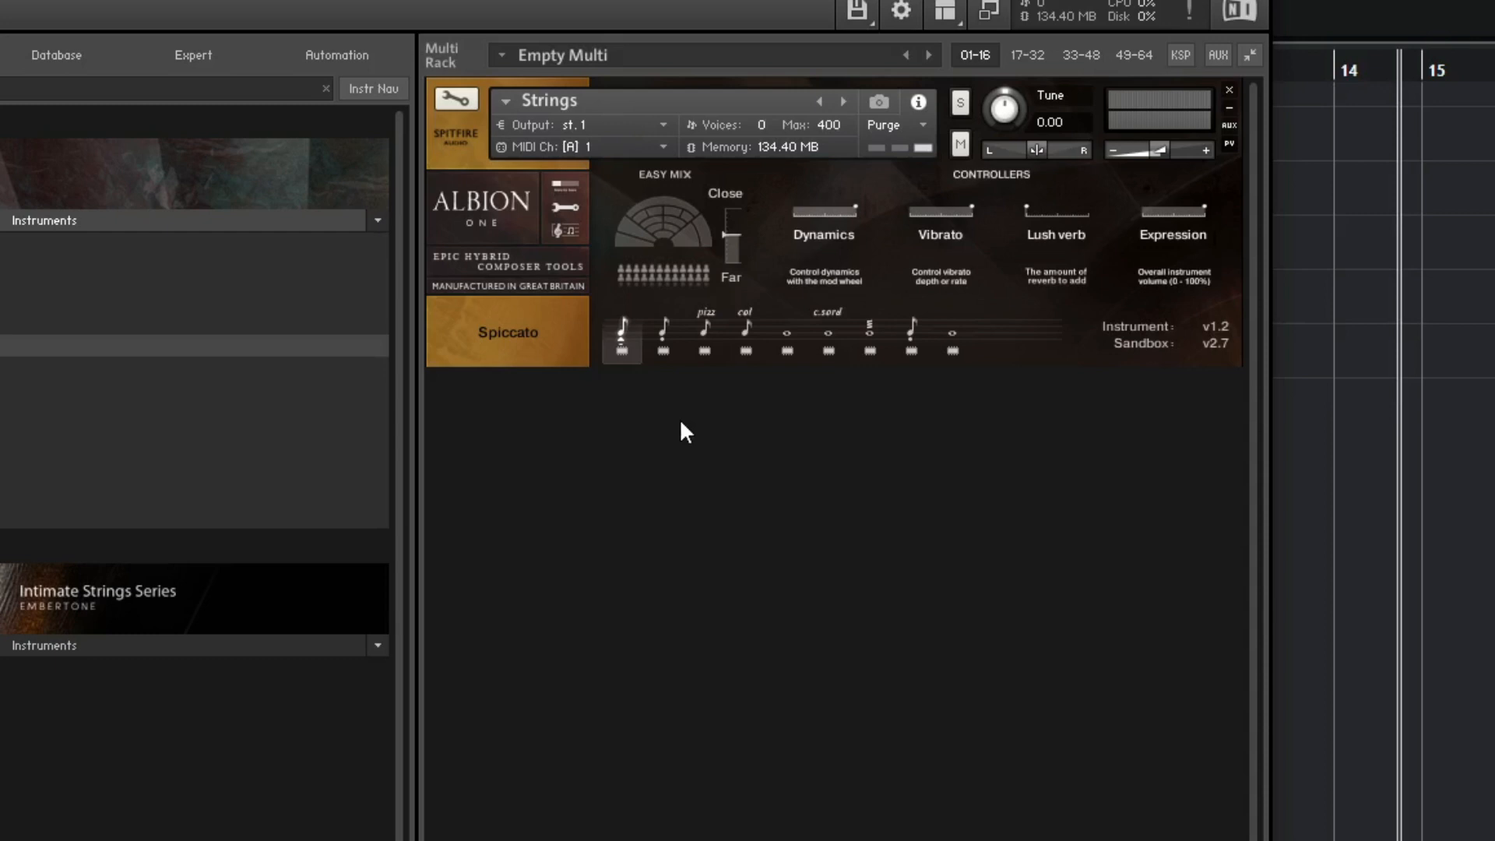
Step: Save the Strings instrument as Strings.nki in the Albion One Orchestra folder, replacing the existing file
click(859, 12)
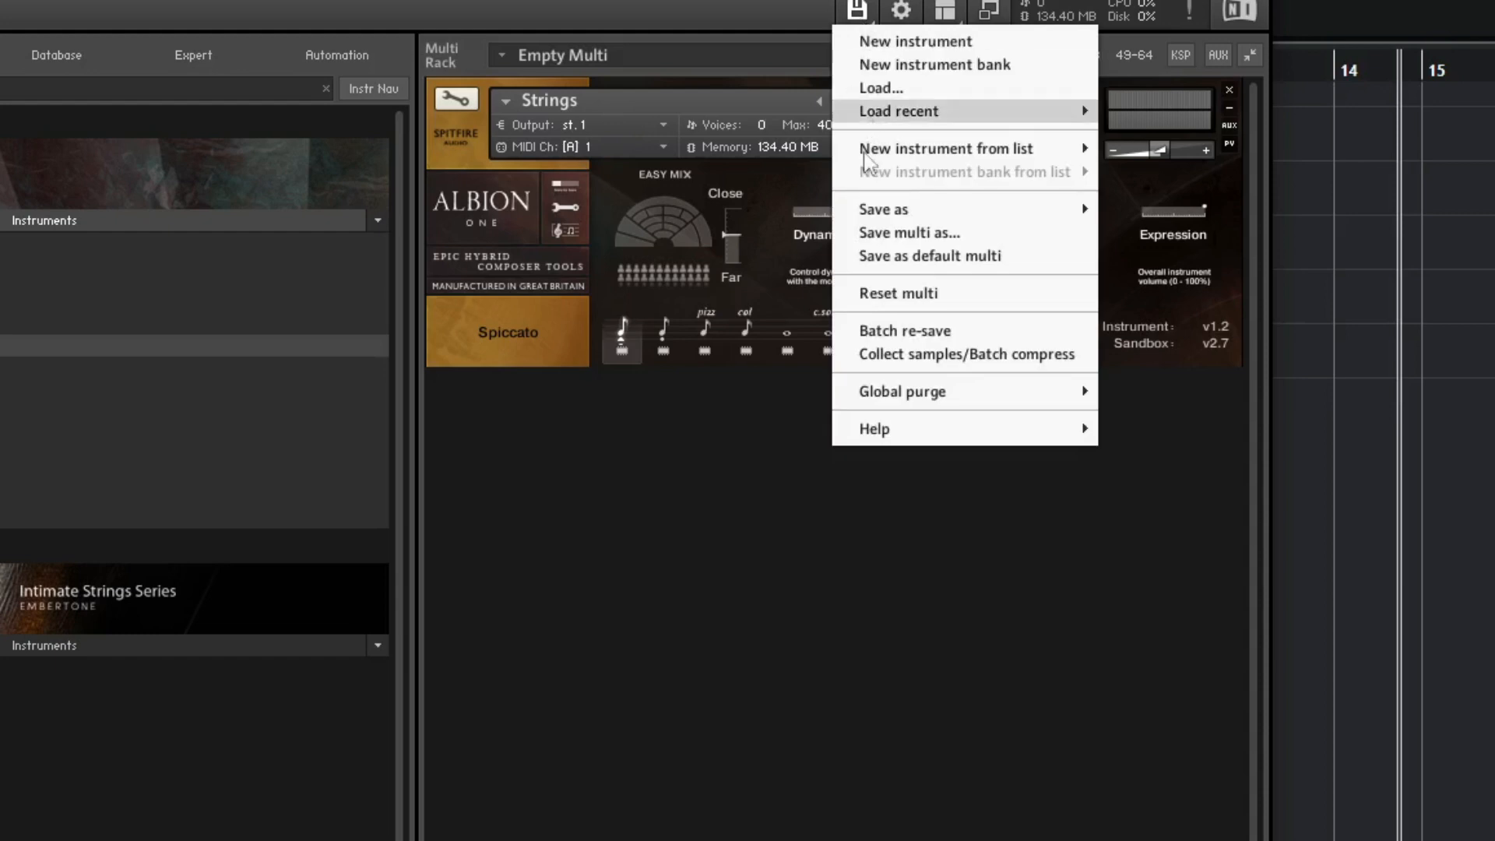
mouse_move(893, 210)
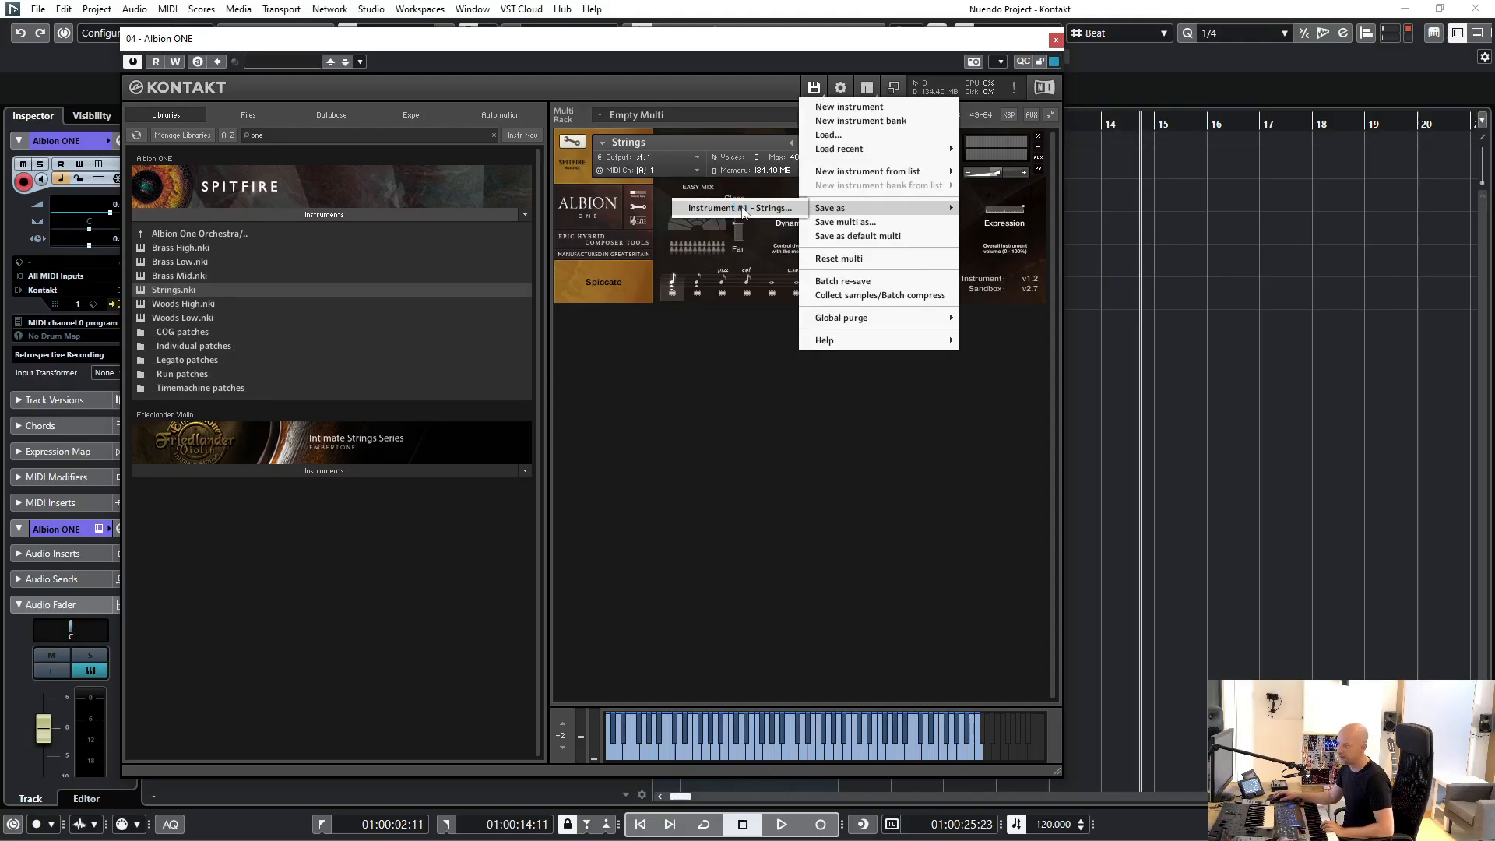
click(743, 209)
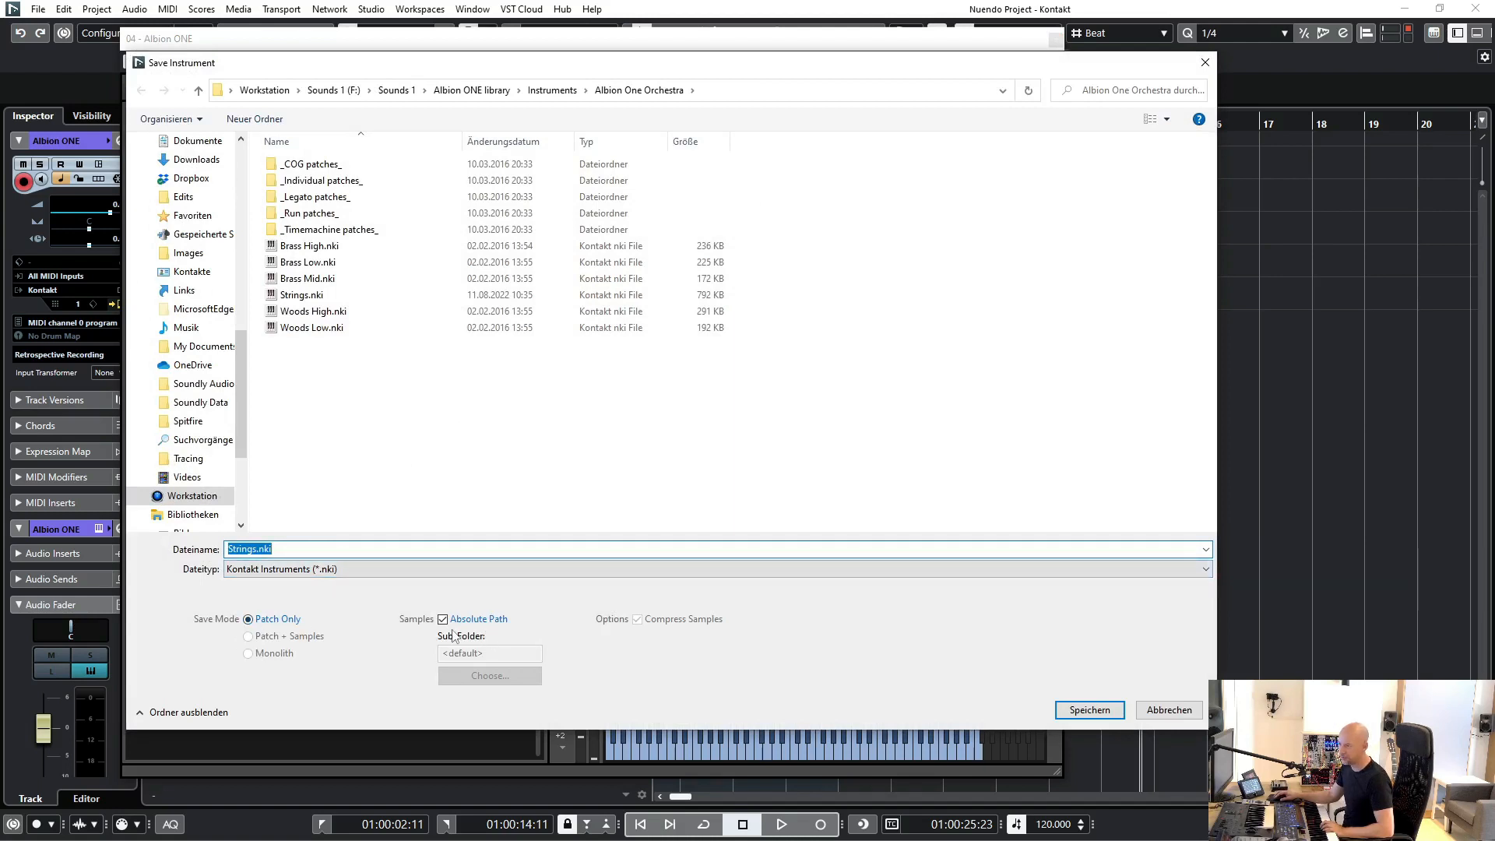
click(1095, 710)
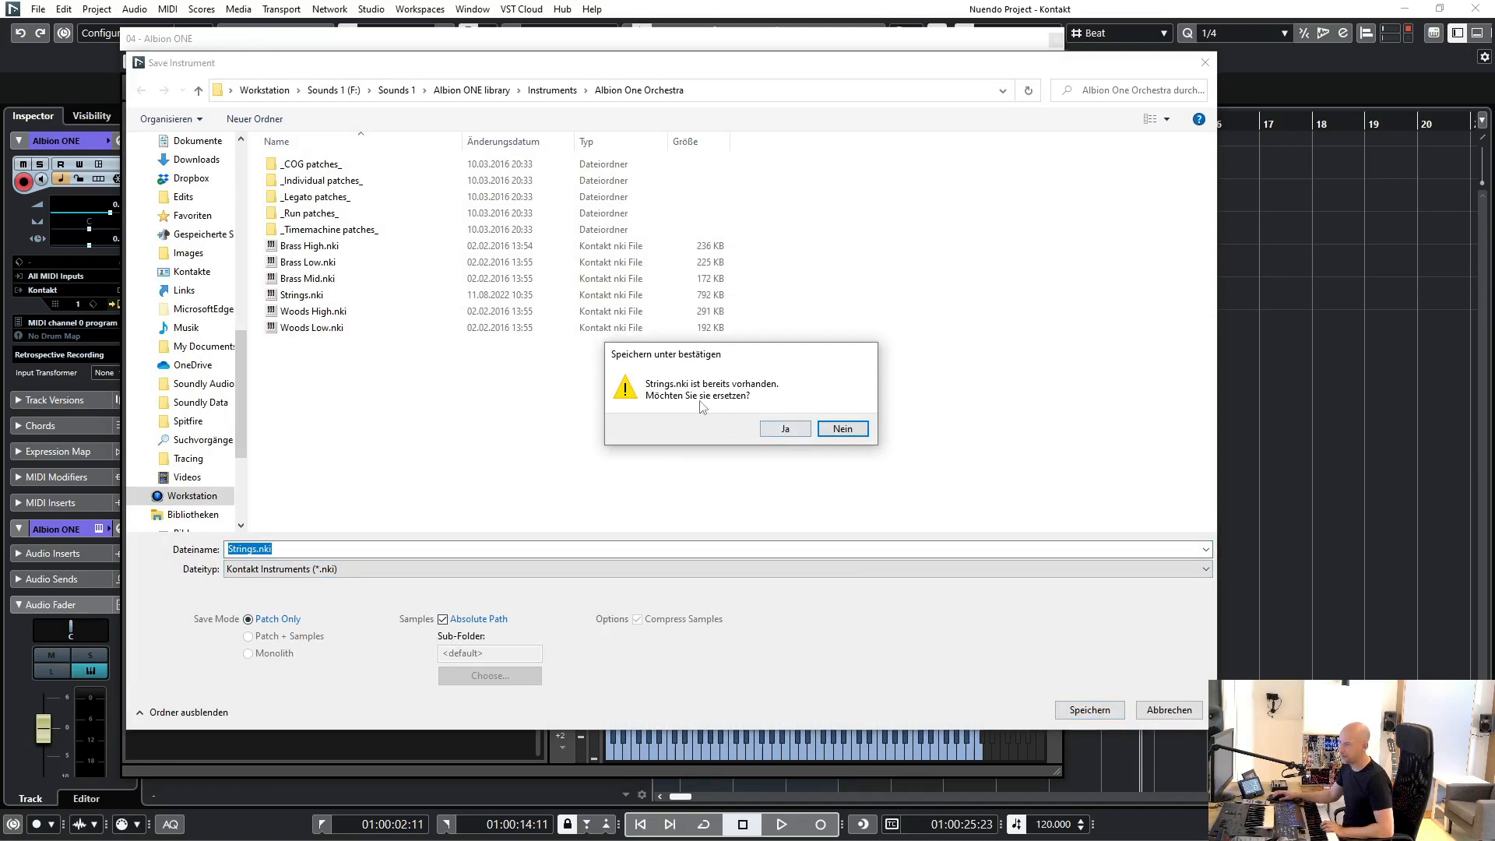
click(789, 433)
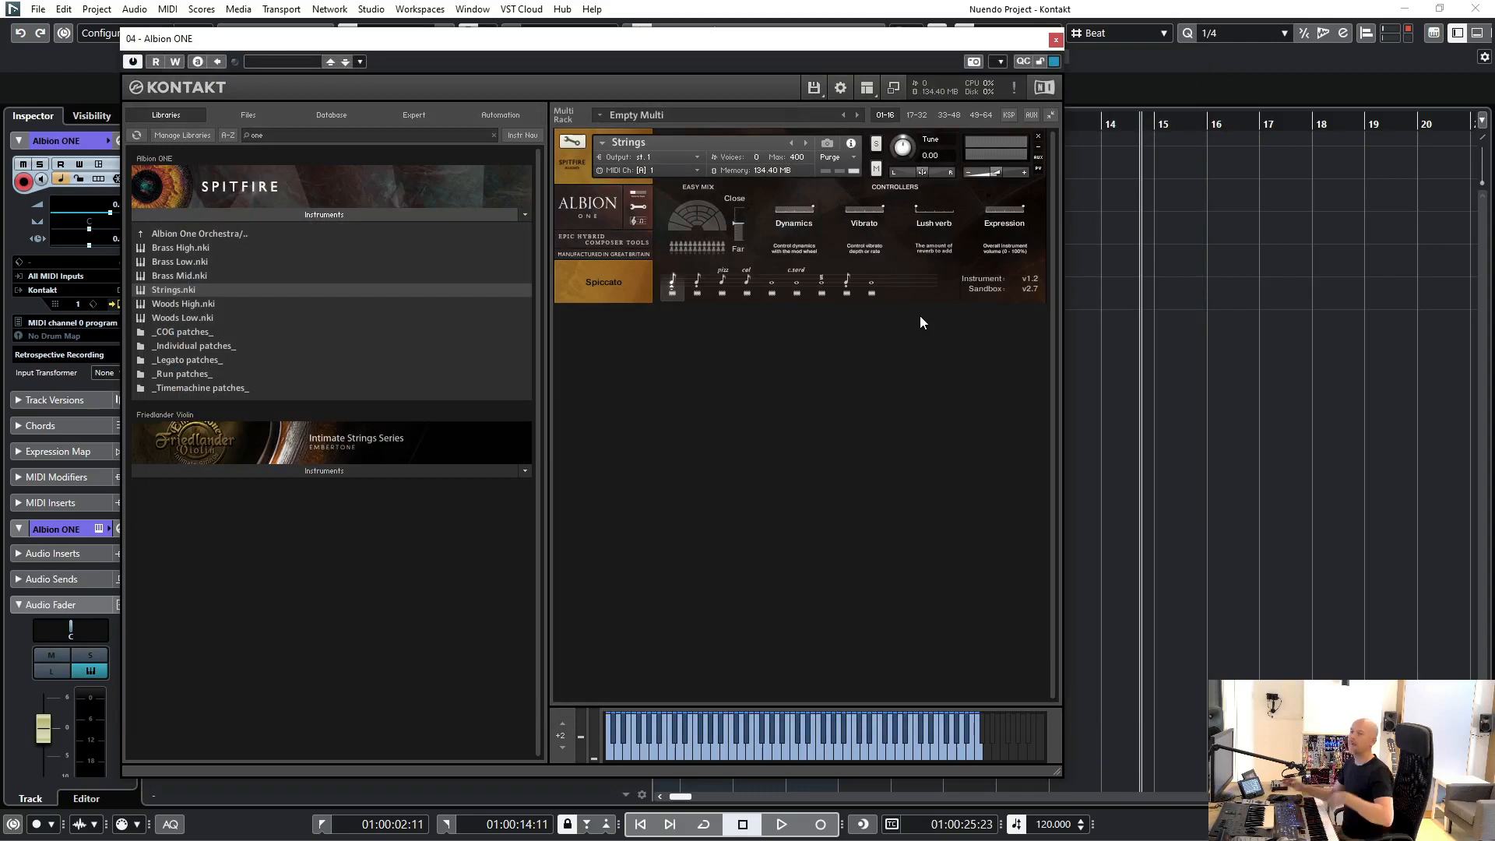
Step: Start a batch re-save, accept the warning, choose the Albion 5 Tundra folder on Sounds 2 as base folder, and cancel the folder selection
click(193, 248)
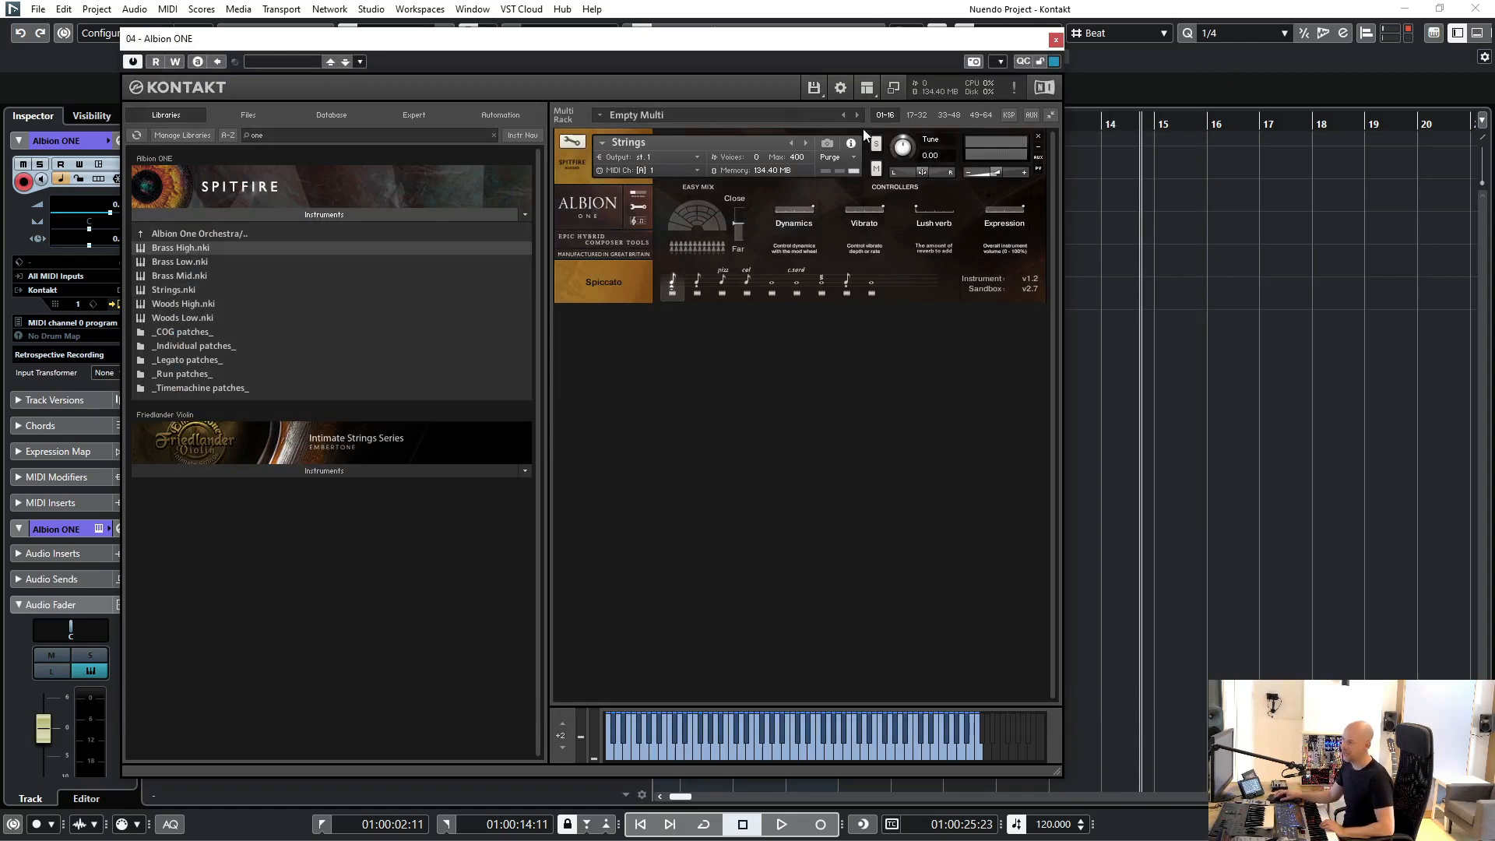
click(816, 89)
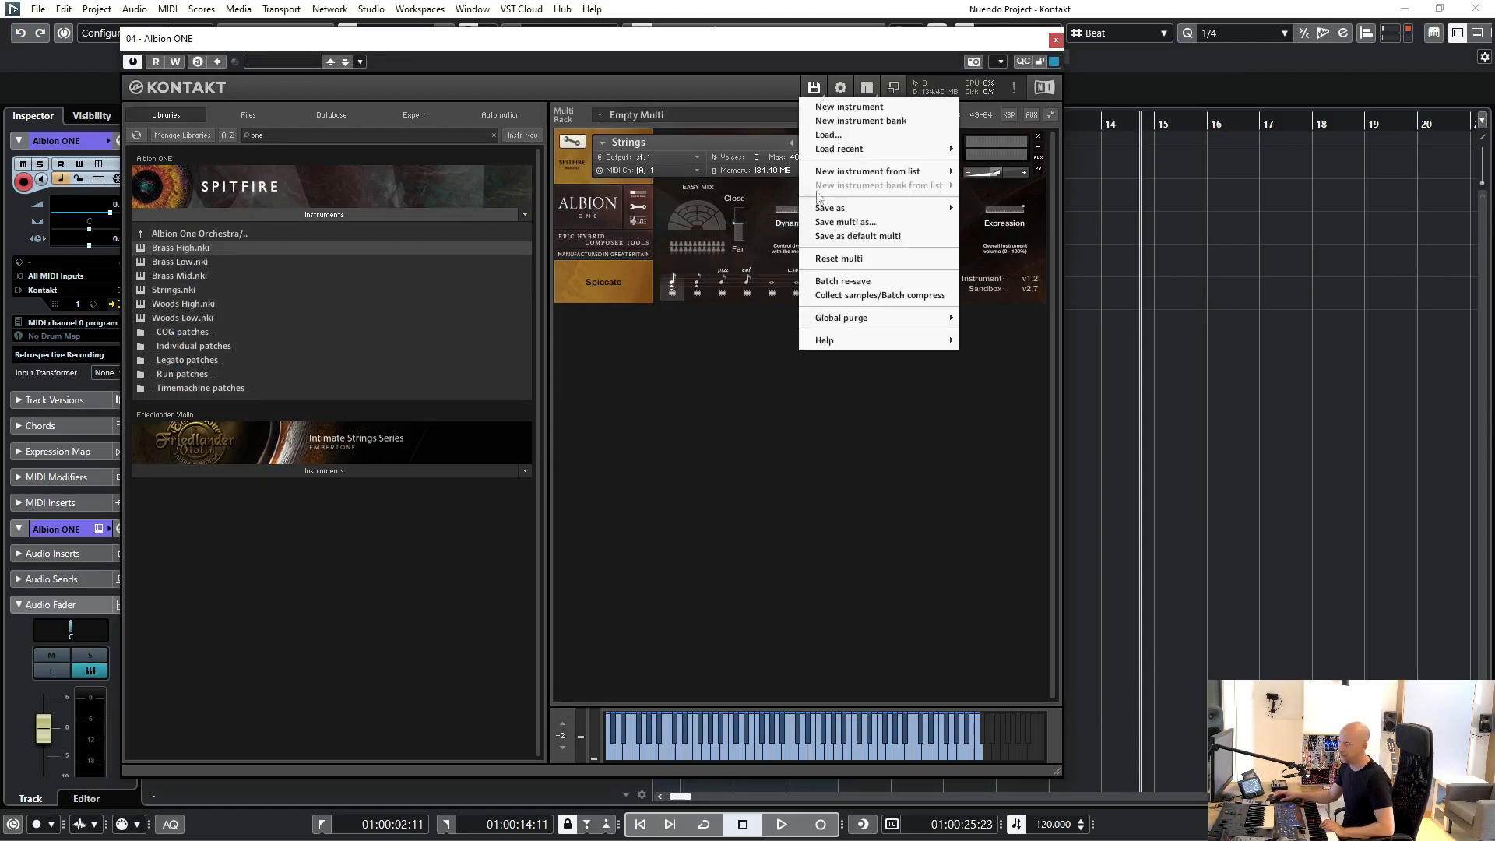
click(865, 284)
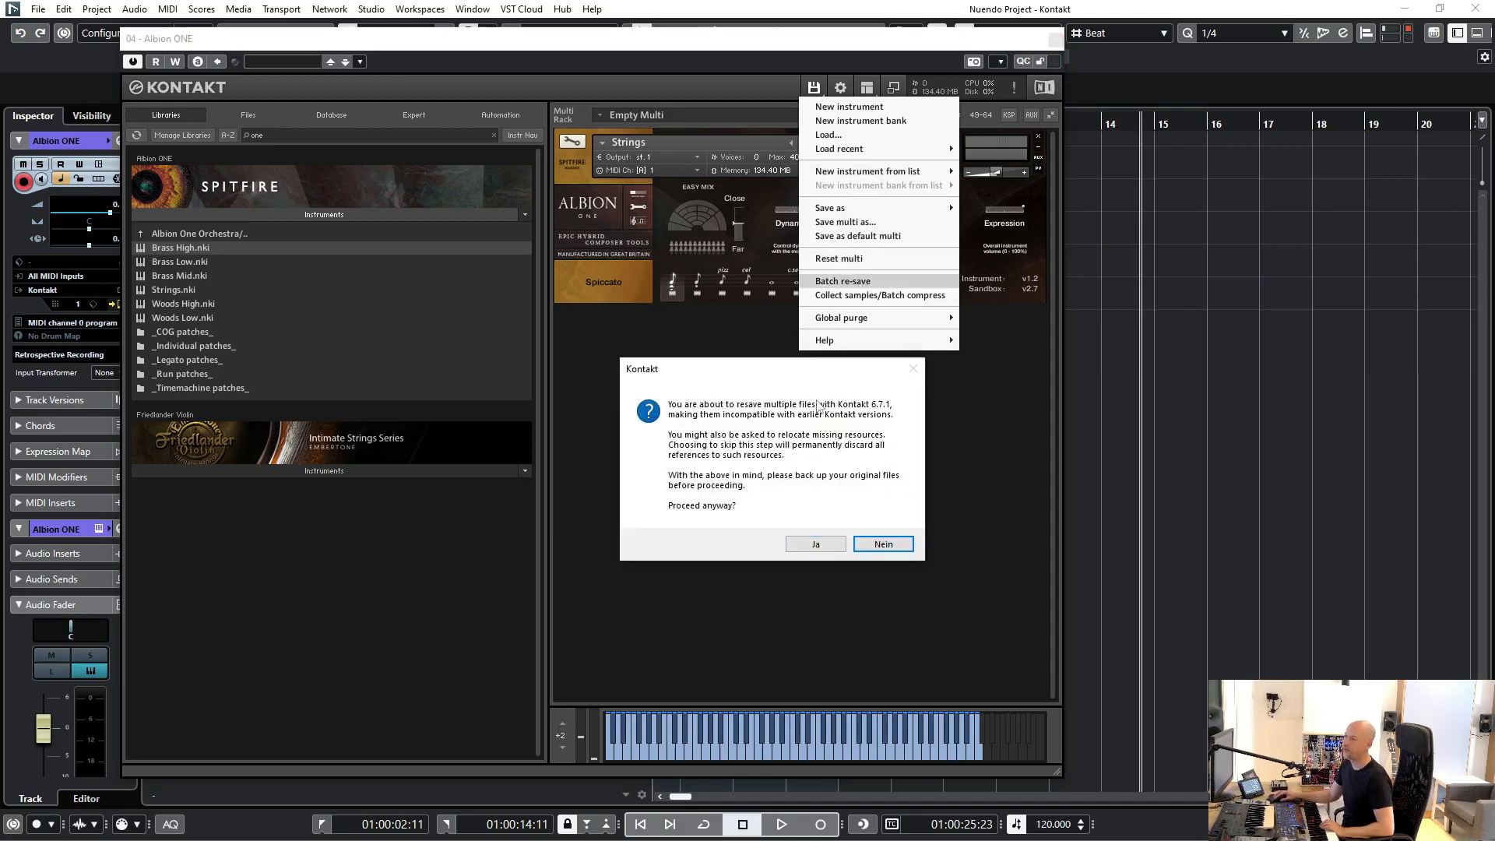
click(820, 545)
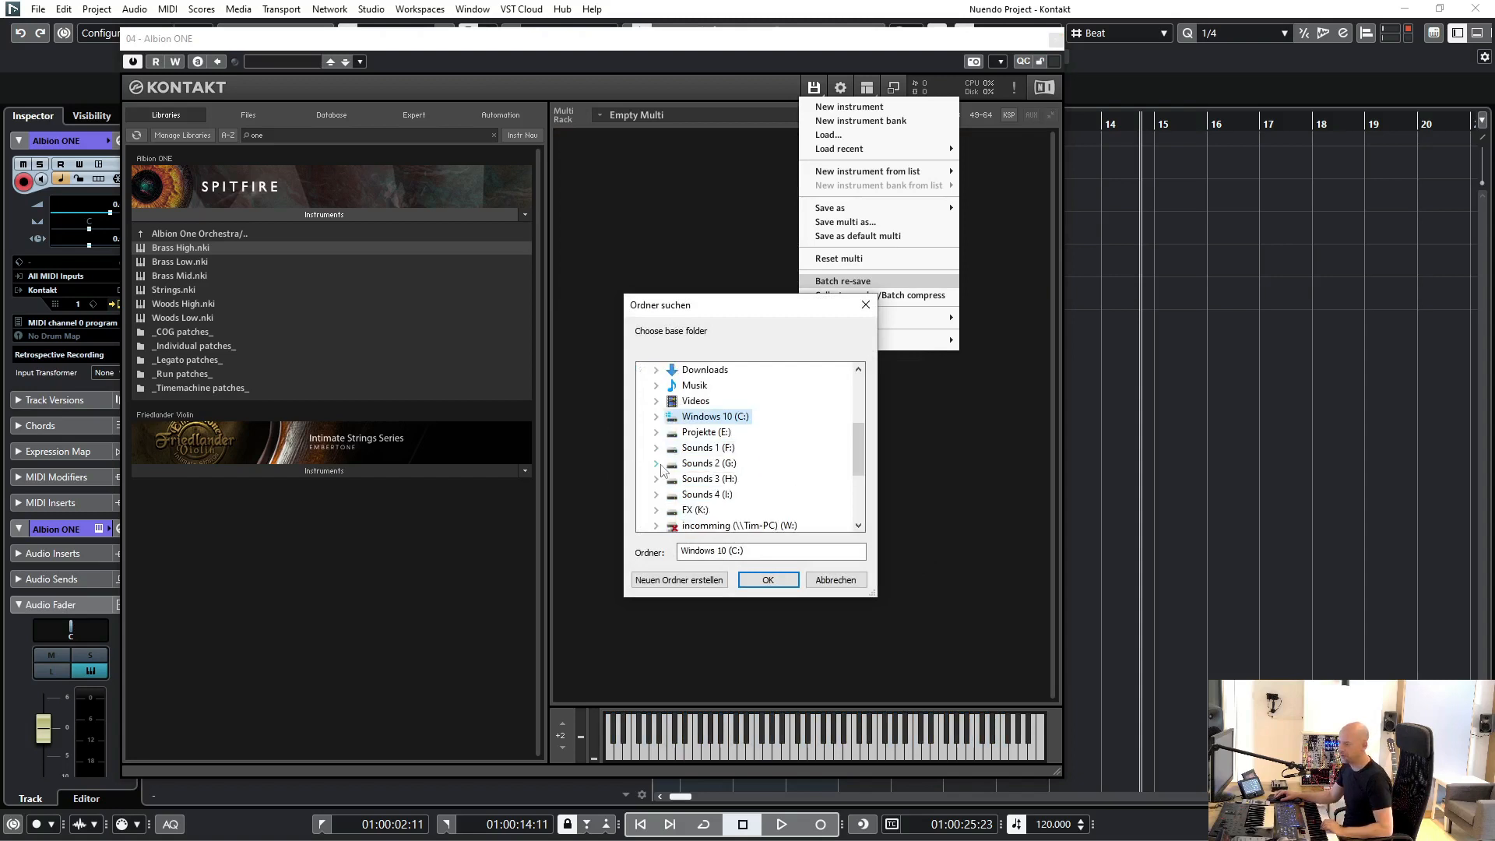
click(657, 464)
click(670, 509)
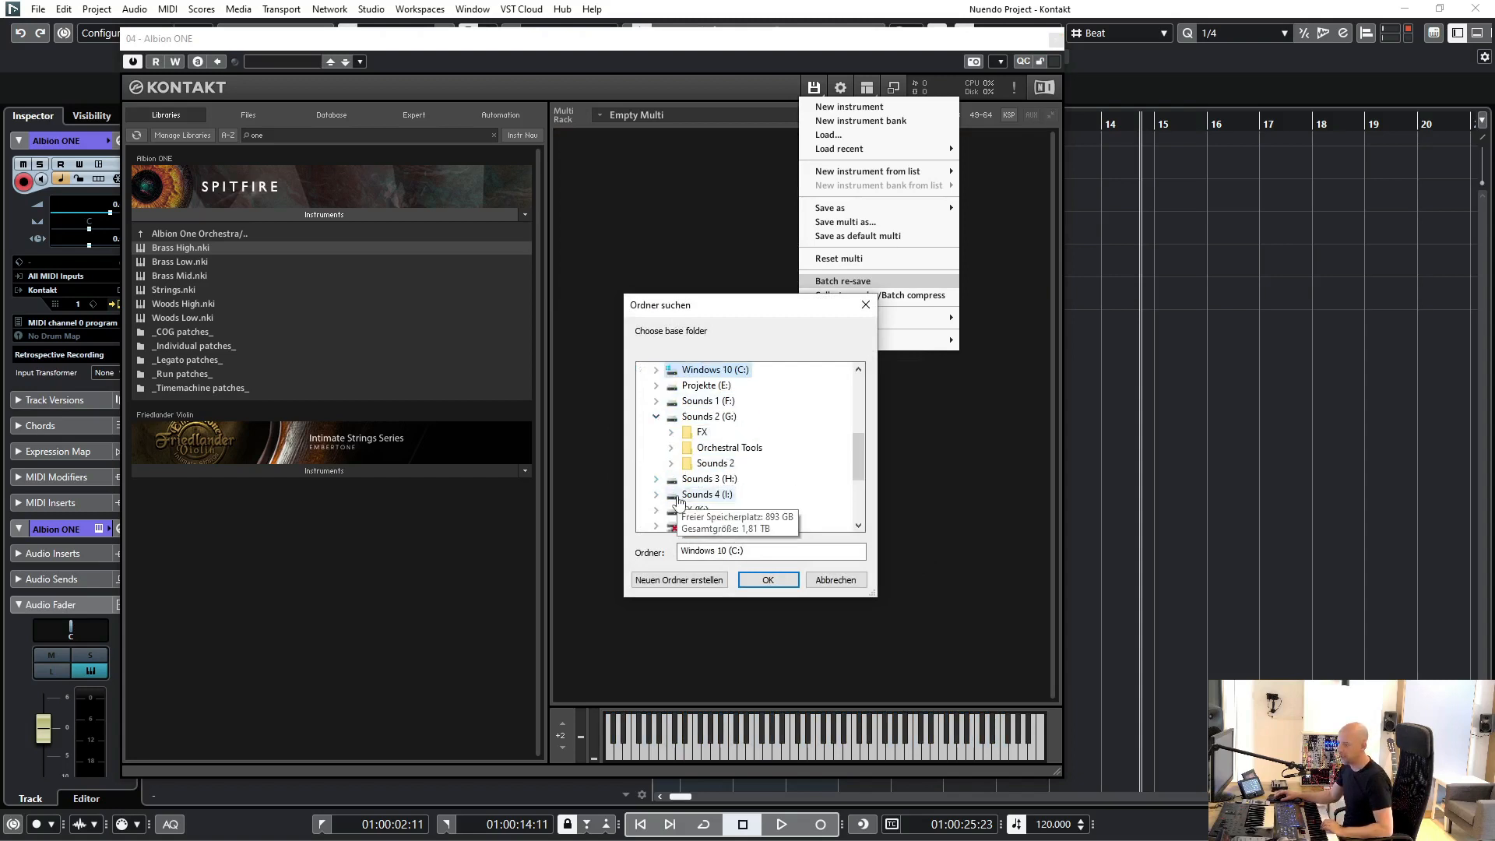
double_click(743, 448)
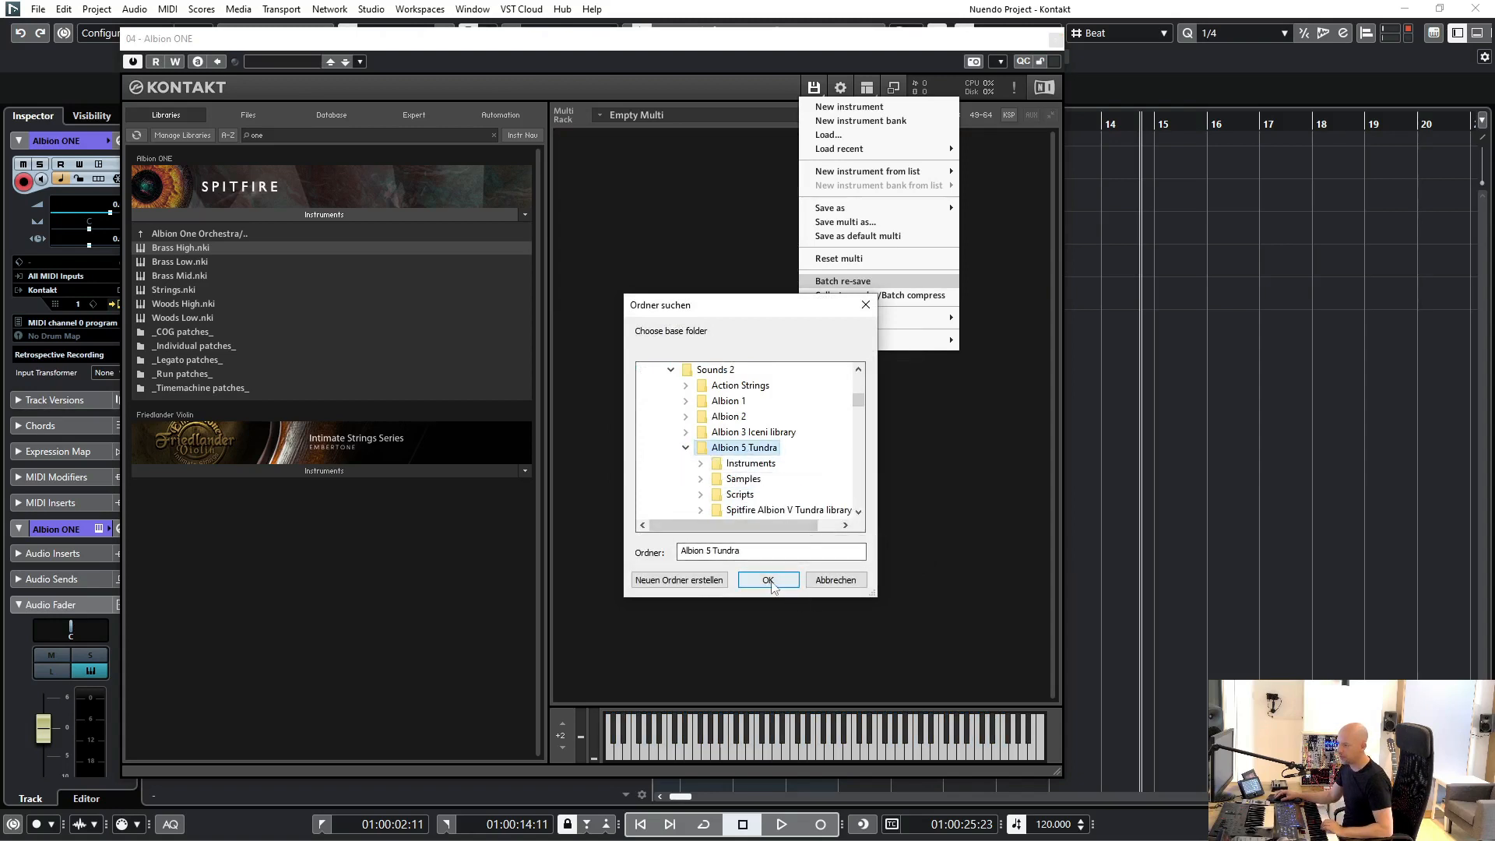
click(835, 580)
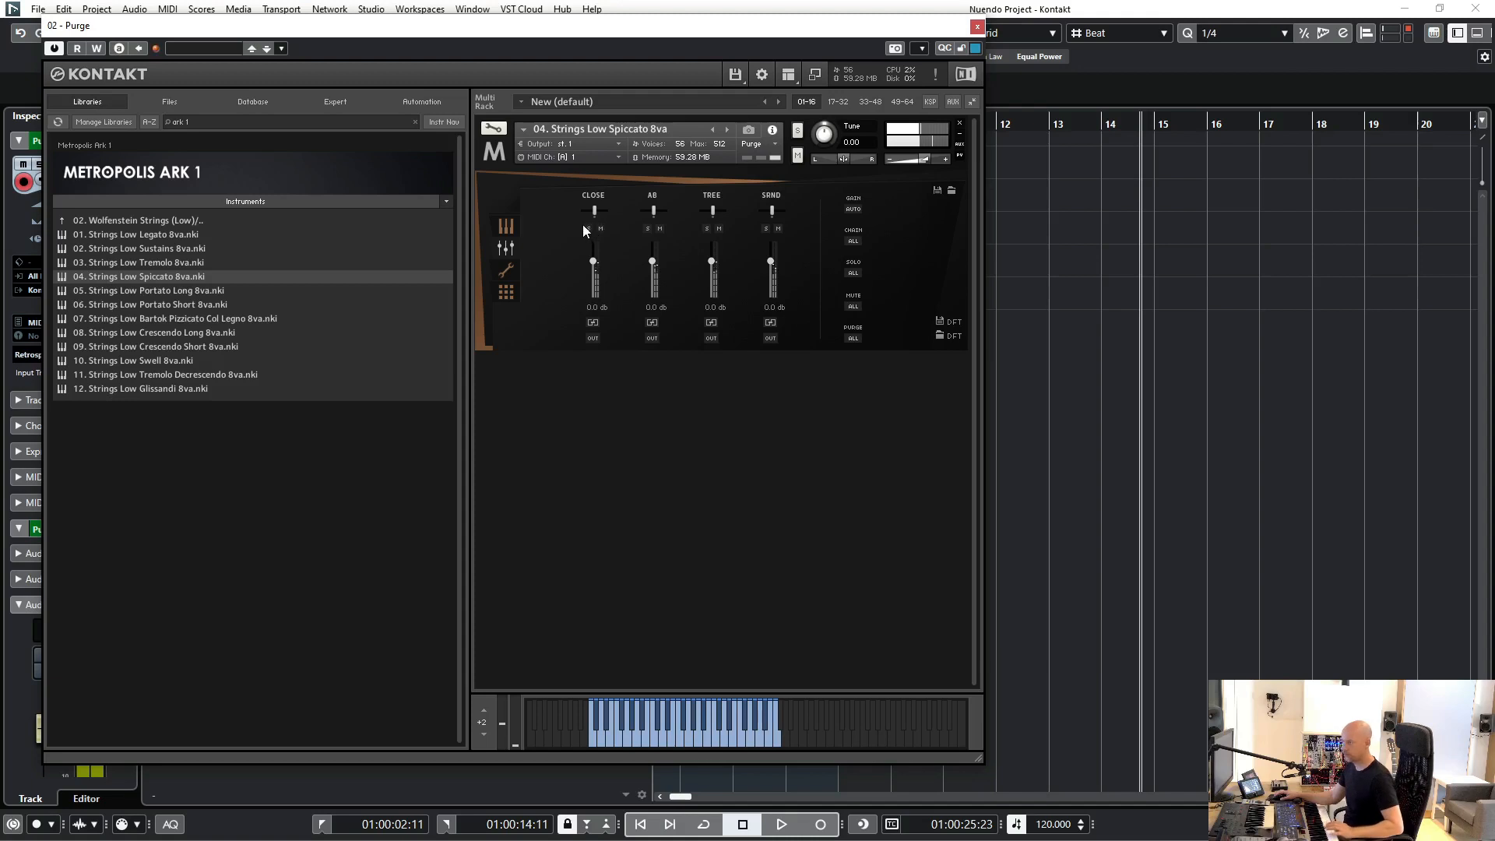
Step: Audition the Close, AB, Tree and Srnd microphones of Strings Low Spiccato soloed in turn, plus Close with Tree, and release all solos
click(588, 228)
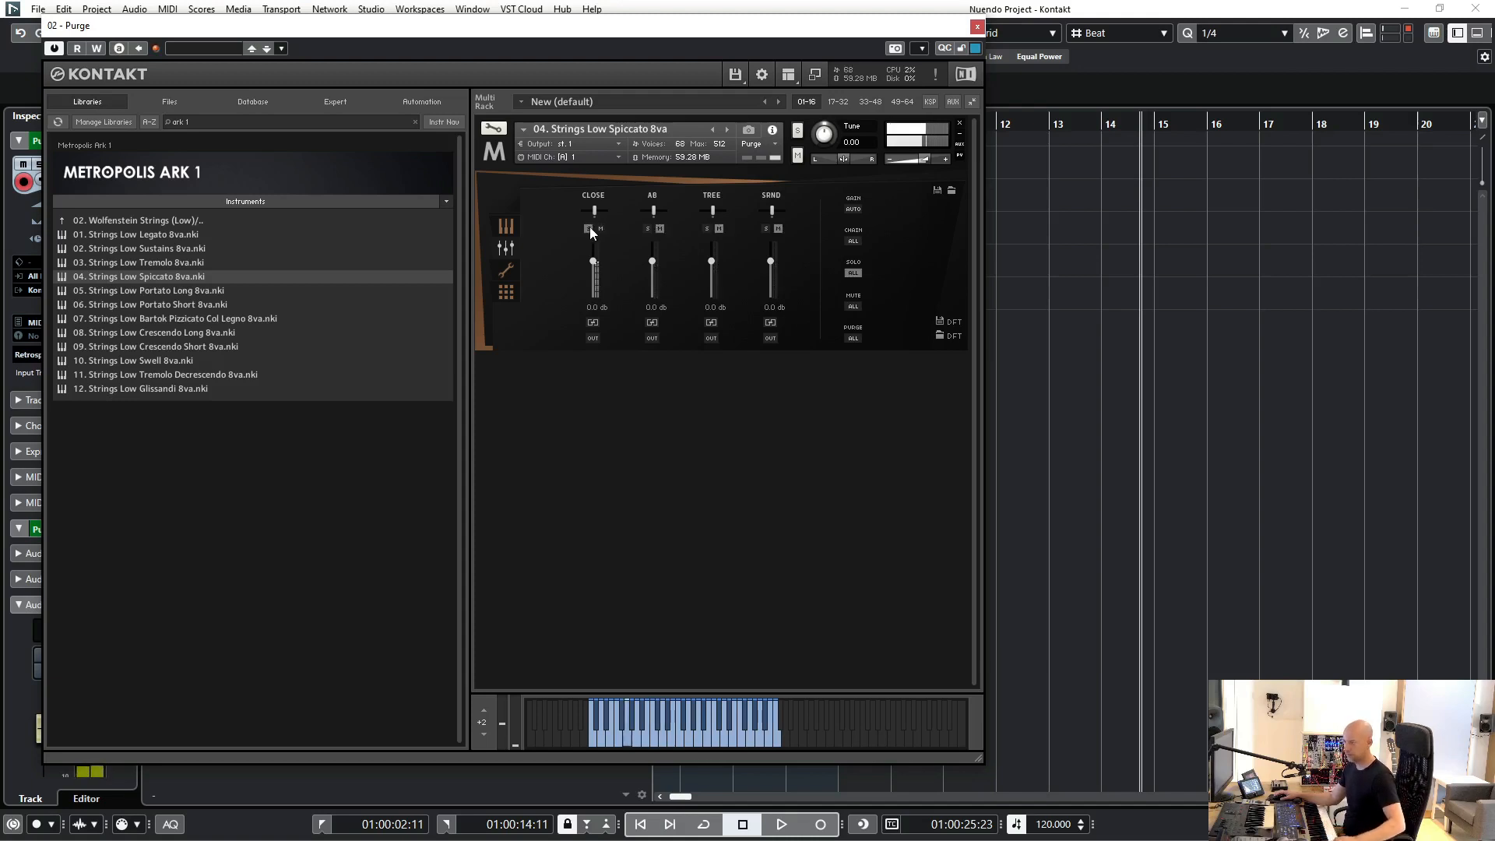
click(589, 228)
click(647, 229)
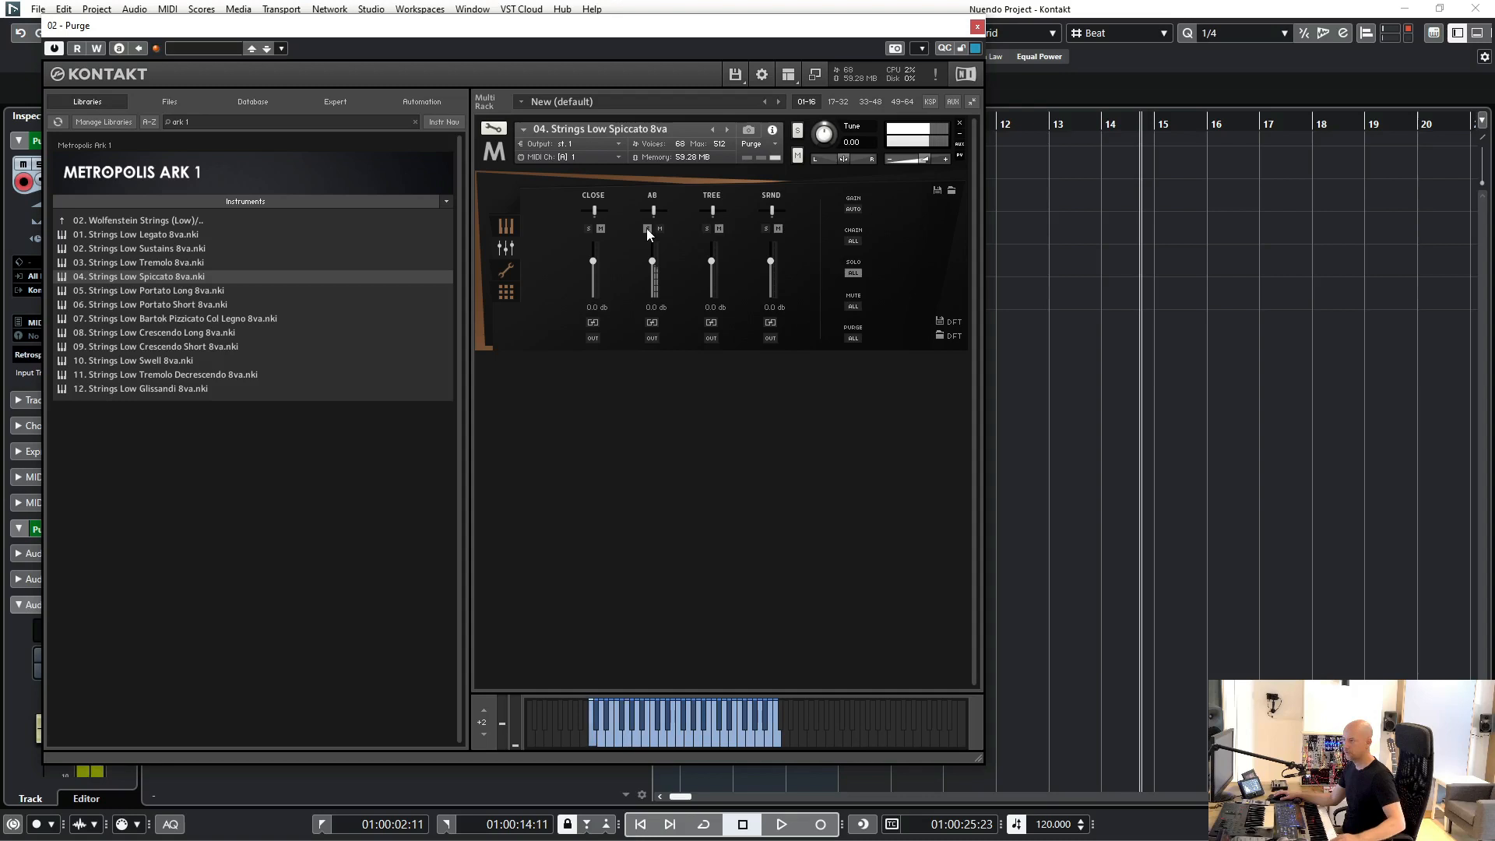
click(704, 228)
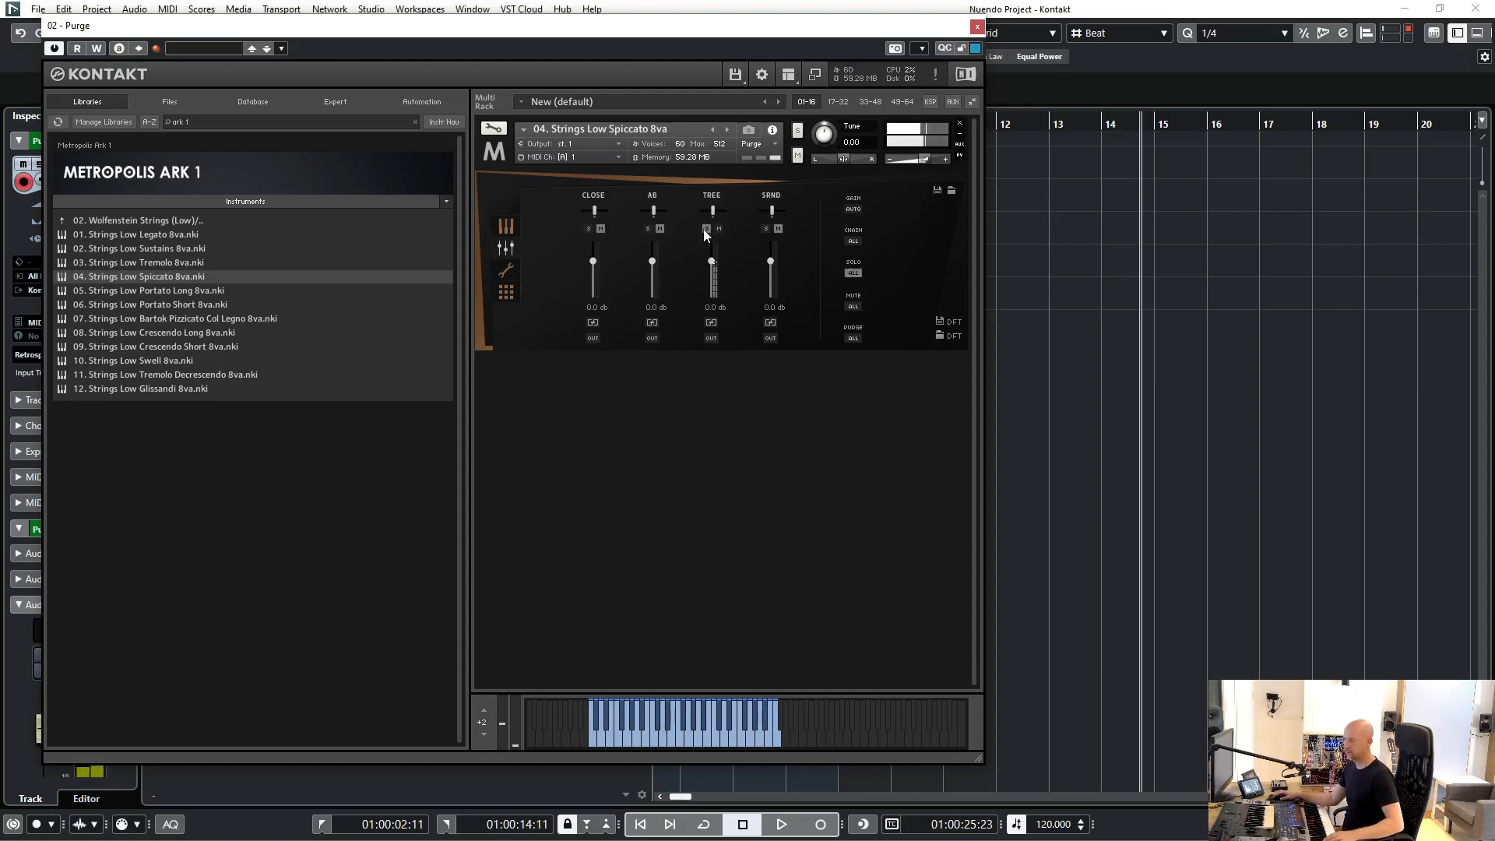
click(704, 228)
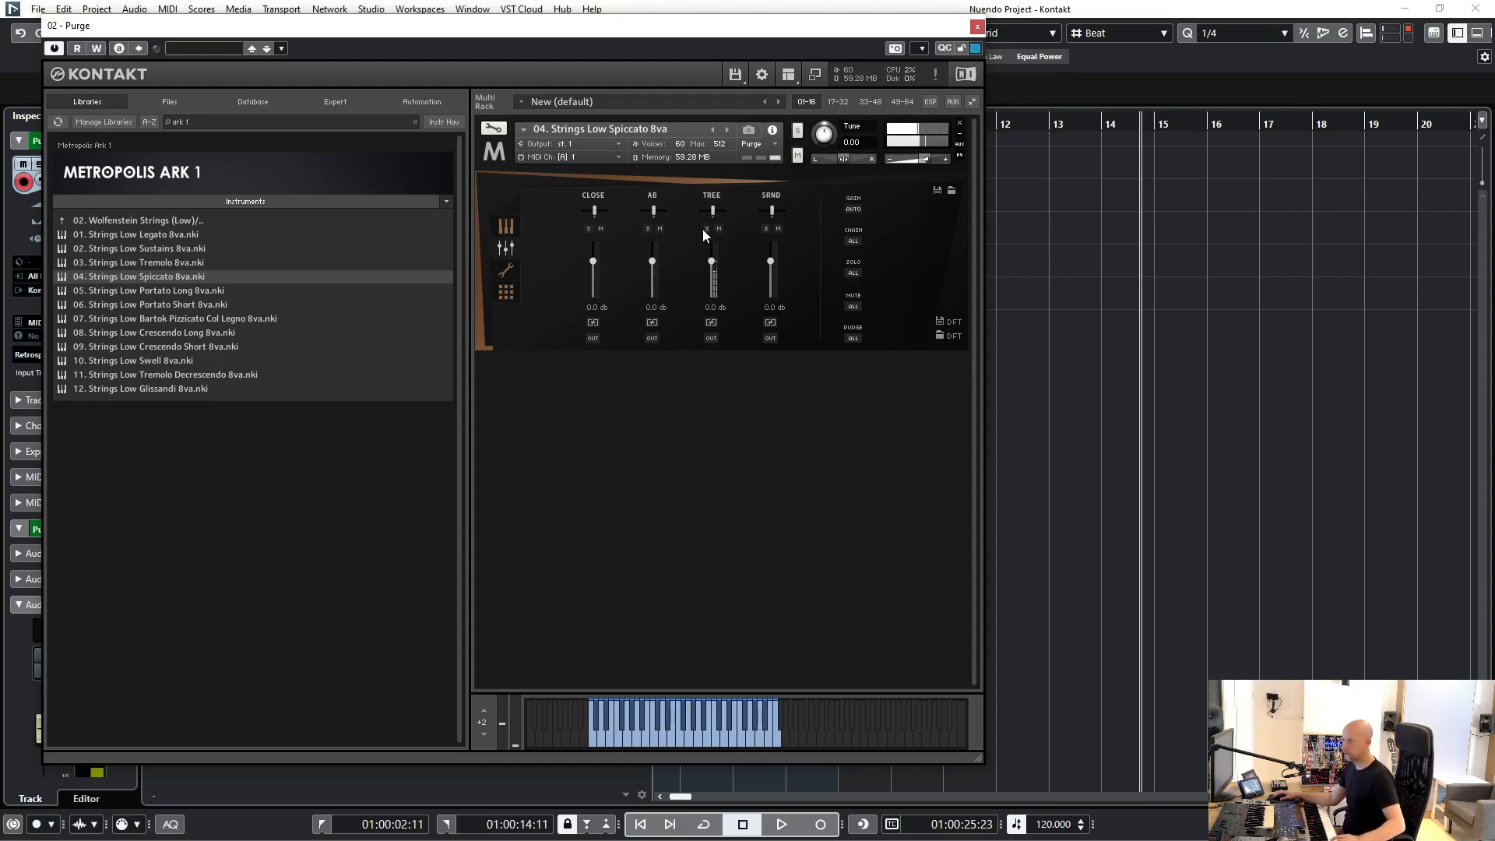
click(766, 228)
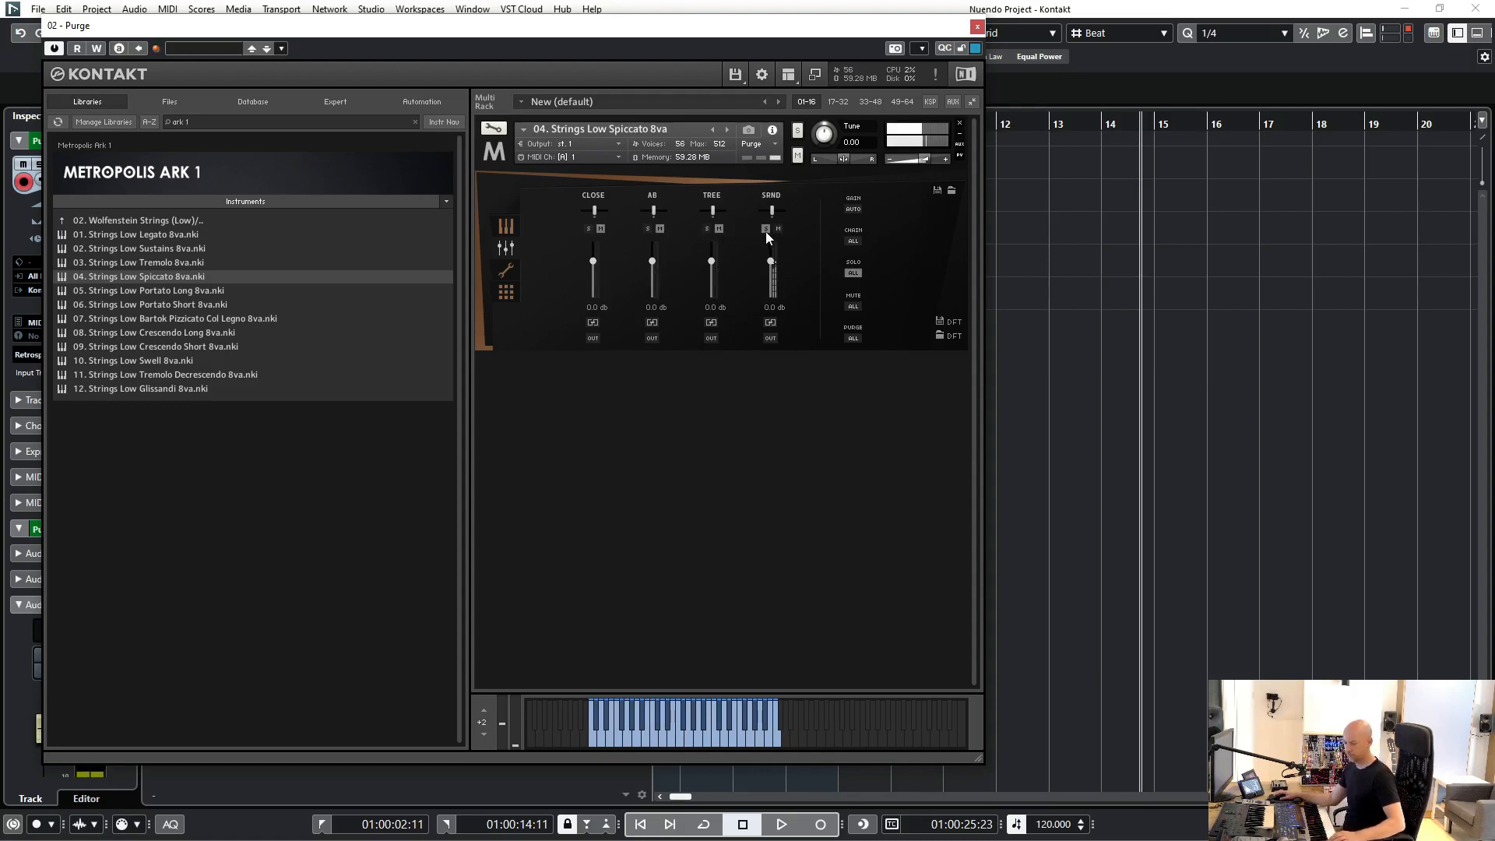
click(766, 231)
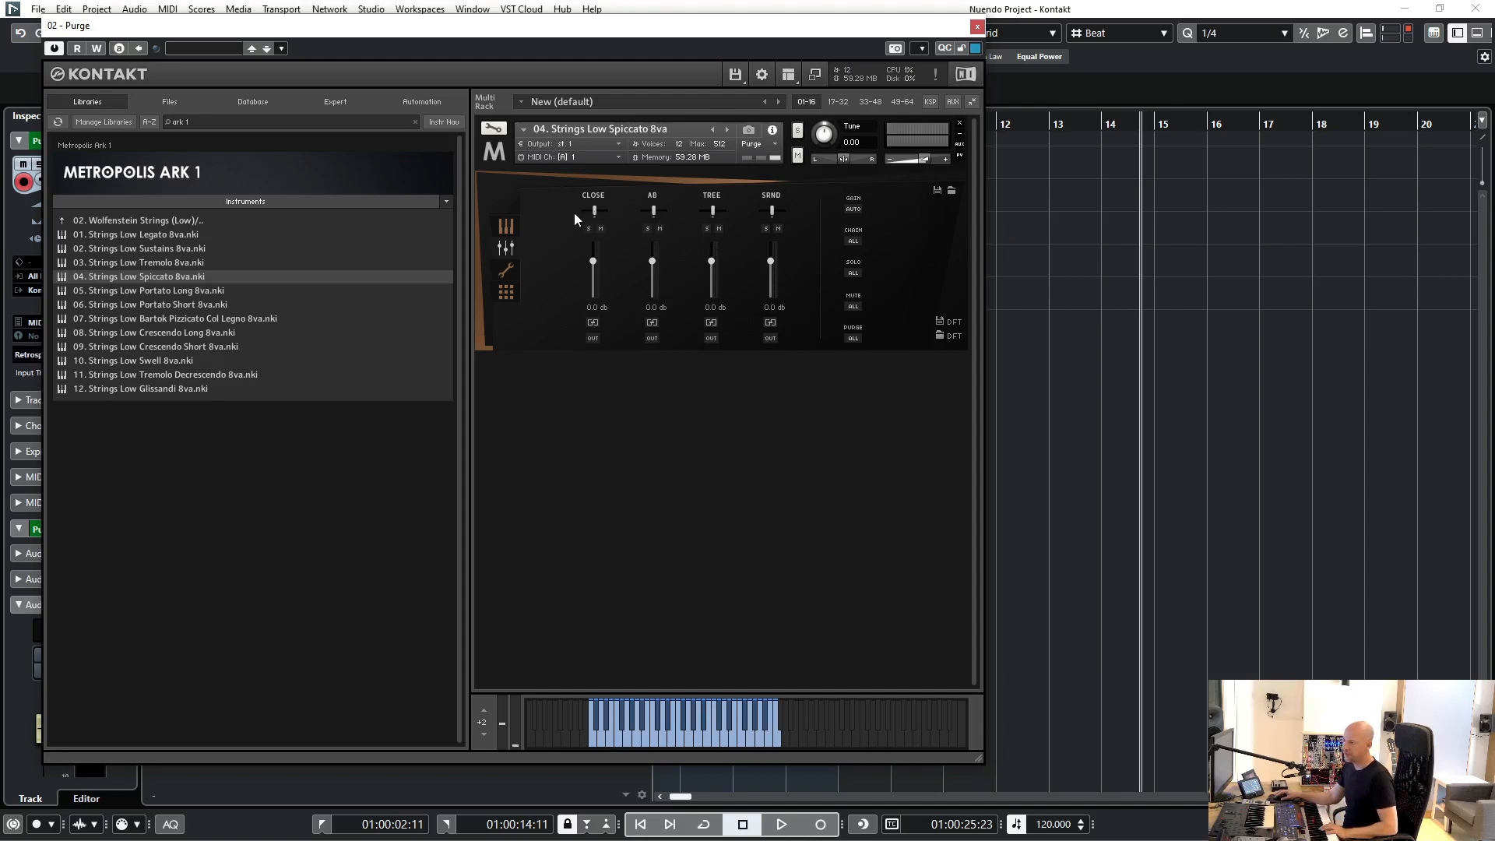
click(588, 228)
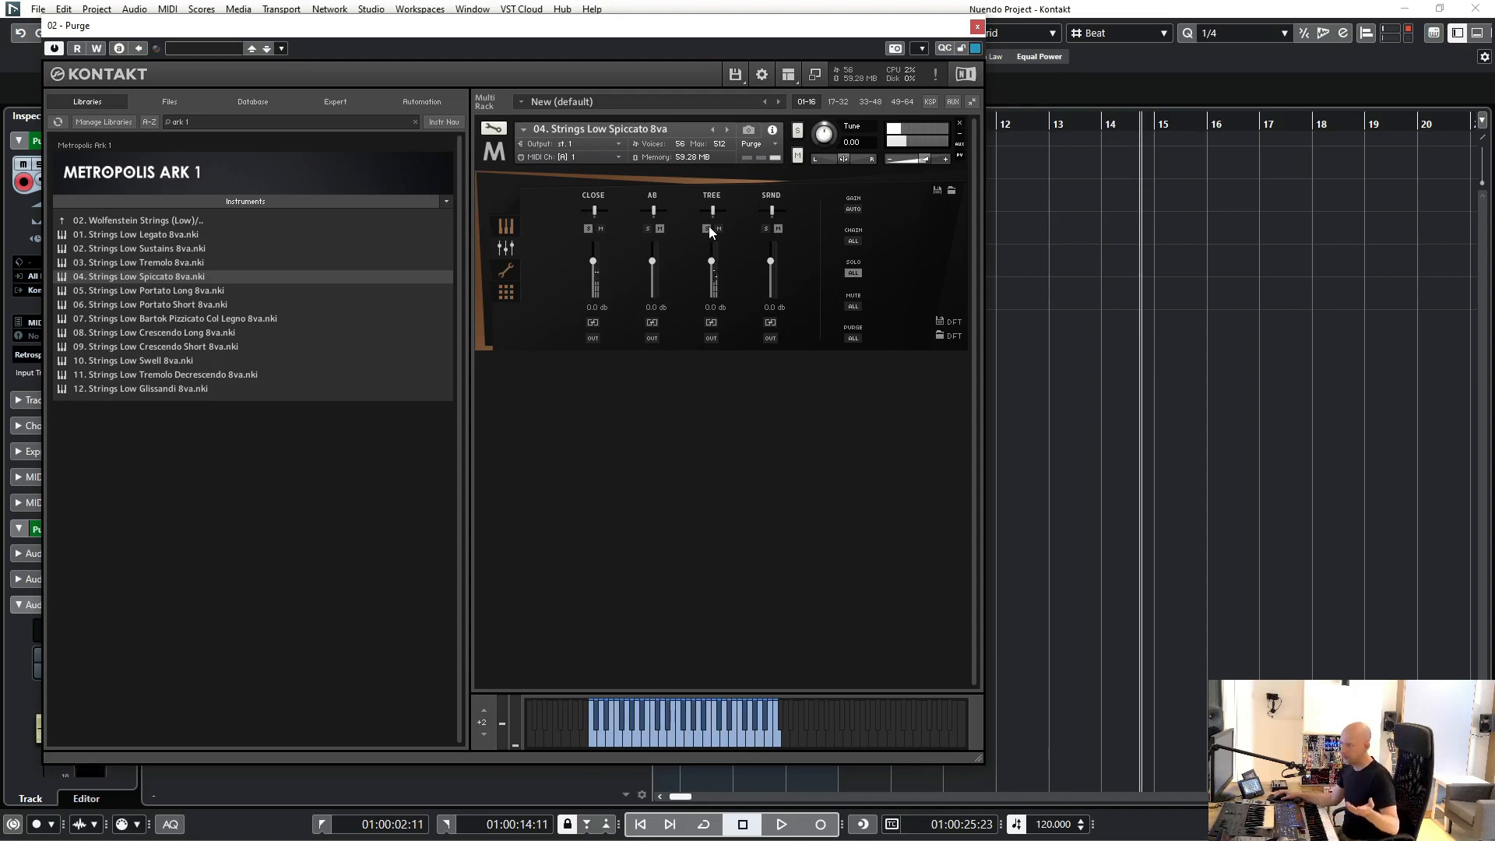
click(589, 228)
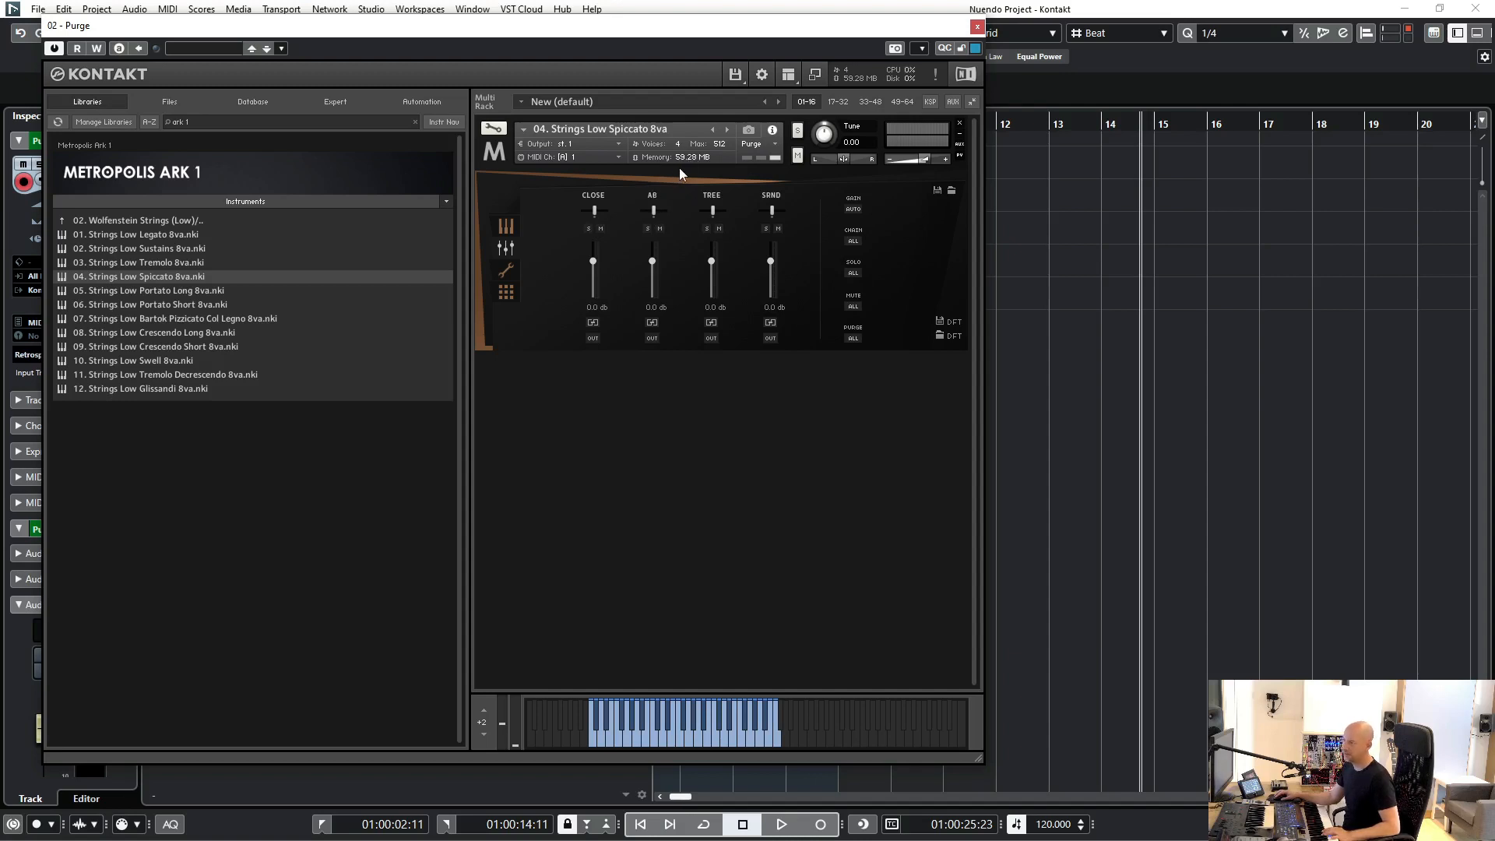
Step: Unload the AB and SRND microphones of Strings Low Spiccato and reduce its round robin layers to four
click(653, 196)
click(771, 195)
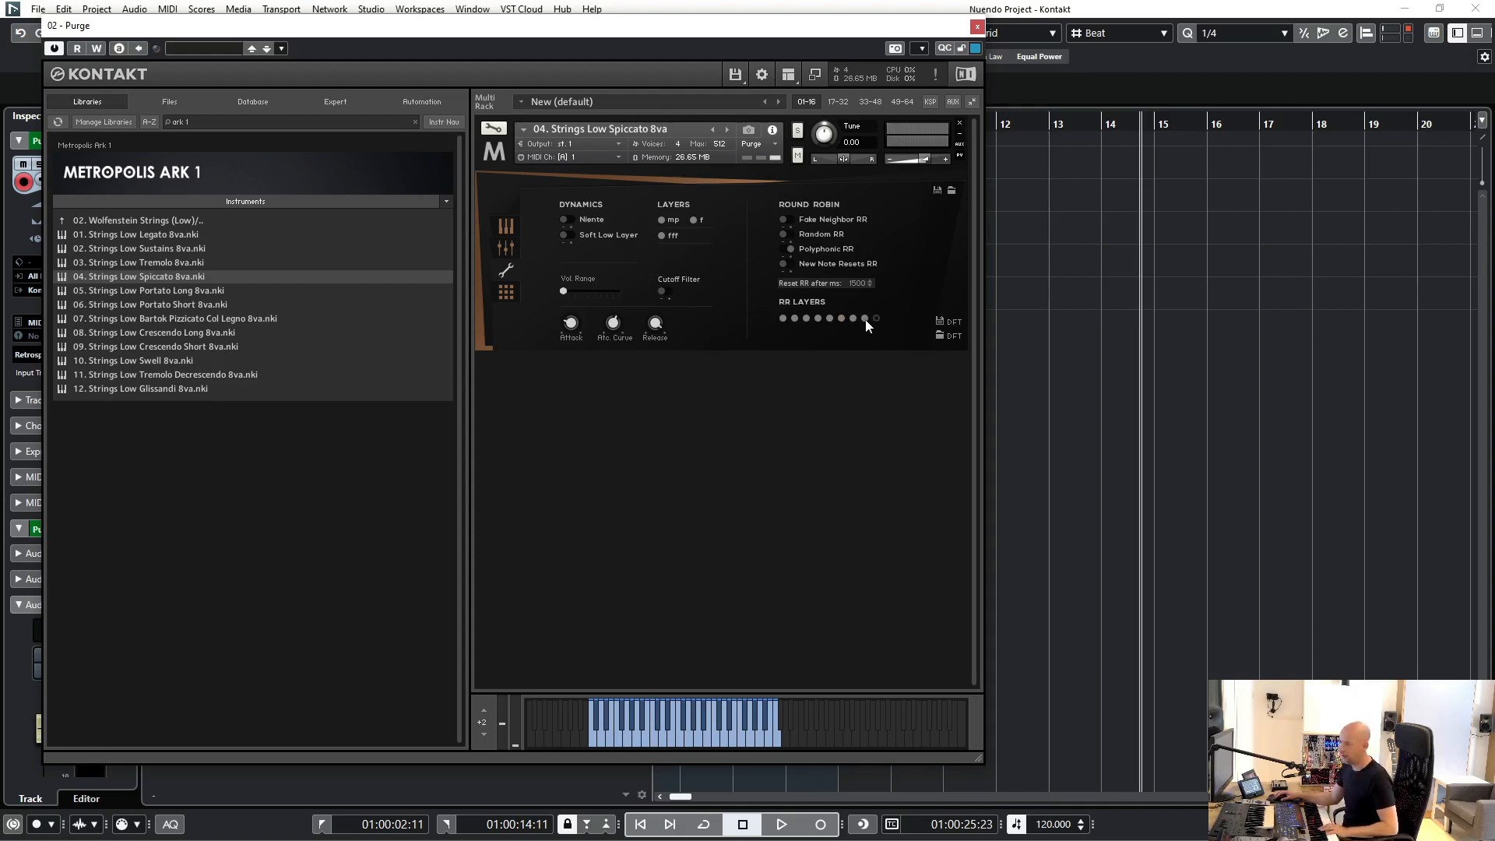
click(830, 318)
click(829, 318)
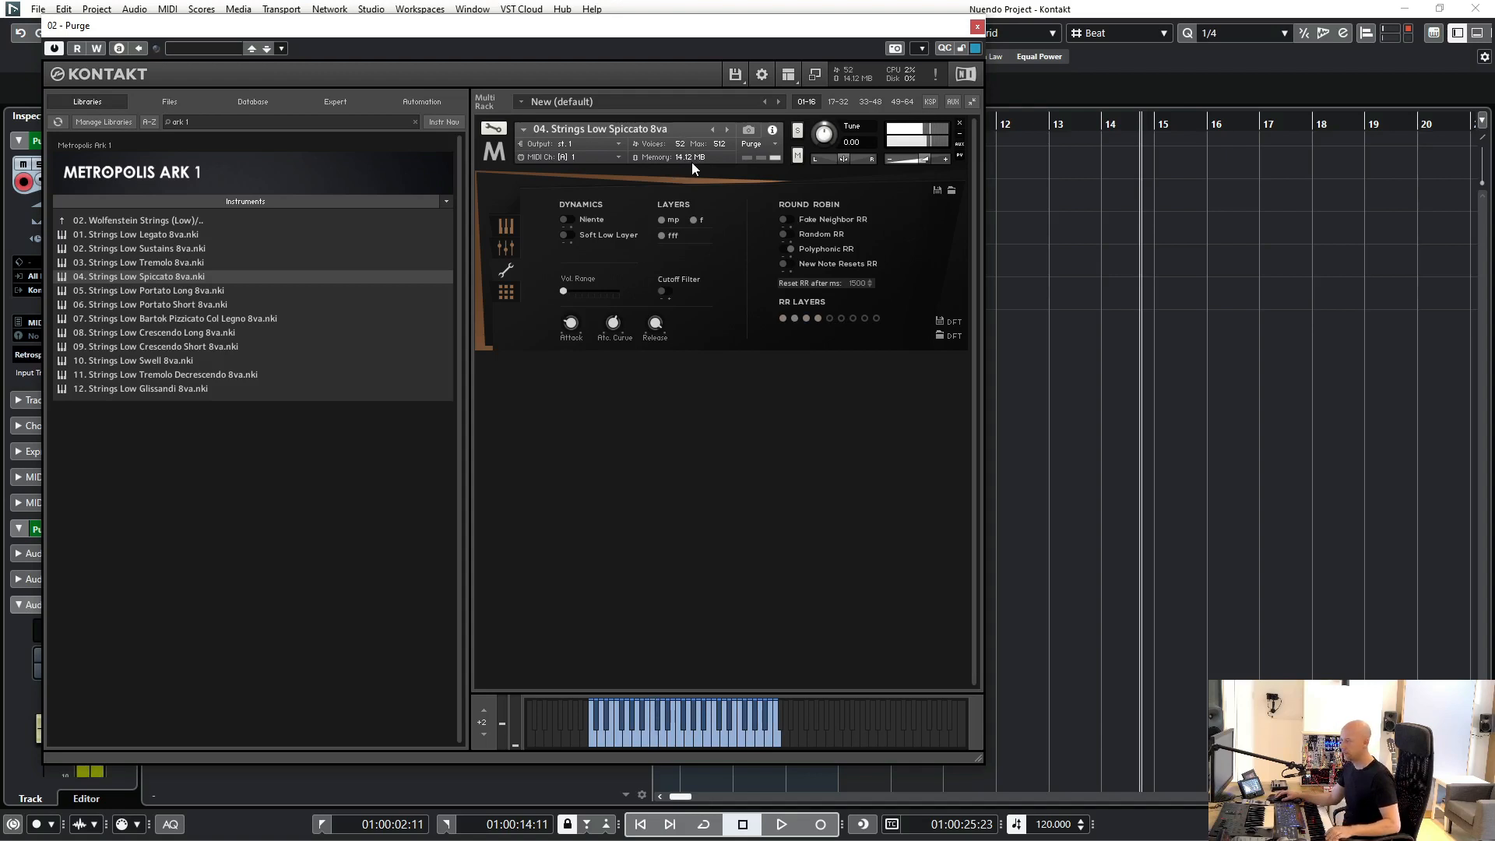
Step: Try reducing the round robin layers to two and to one, and restore four layers
click(808, 319)
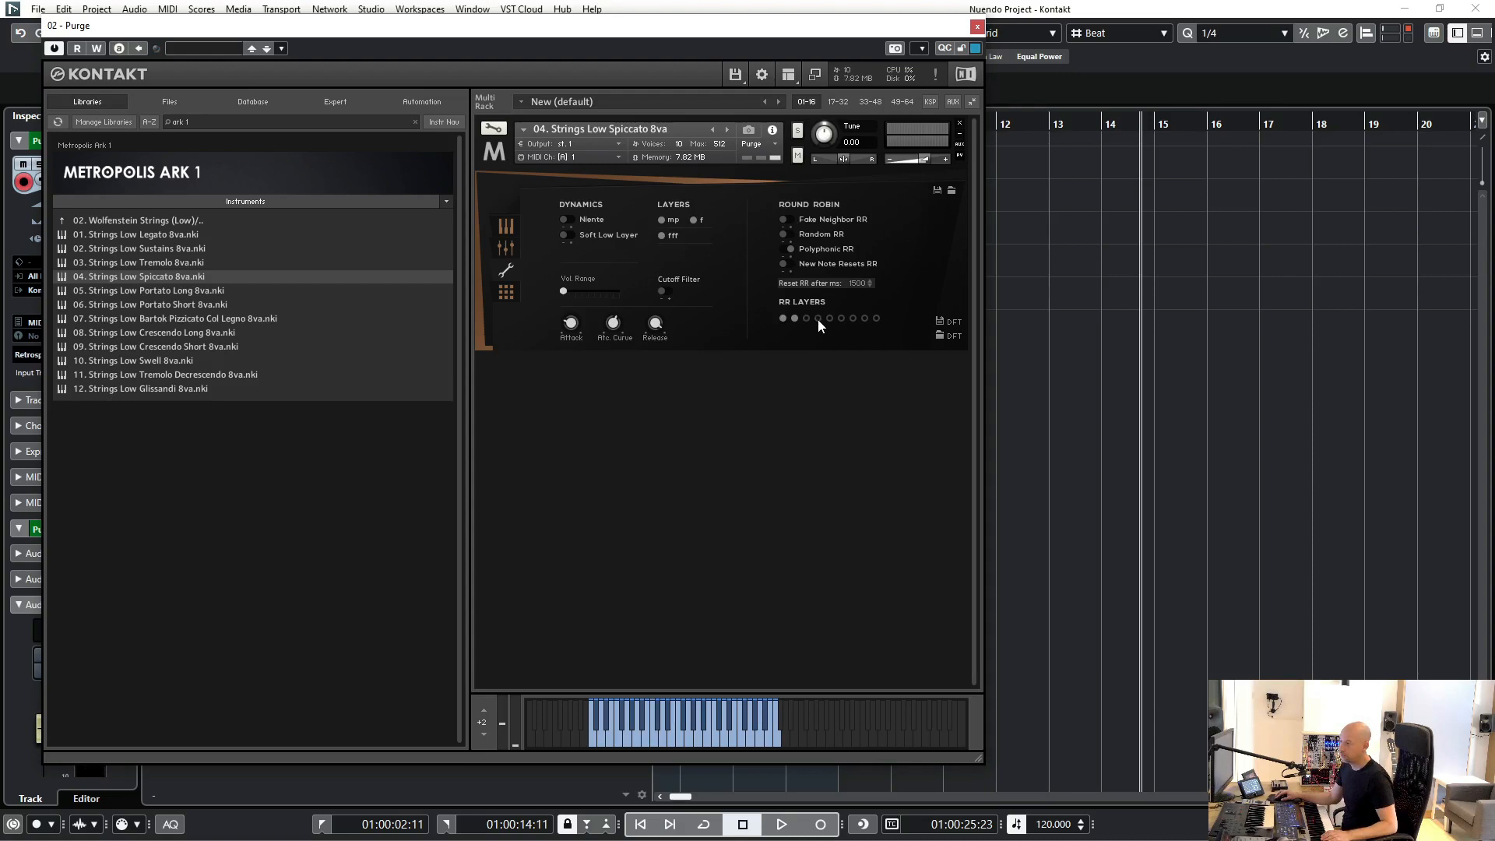
click(798, 320)
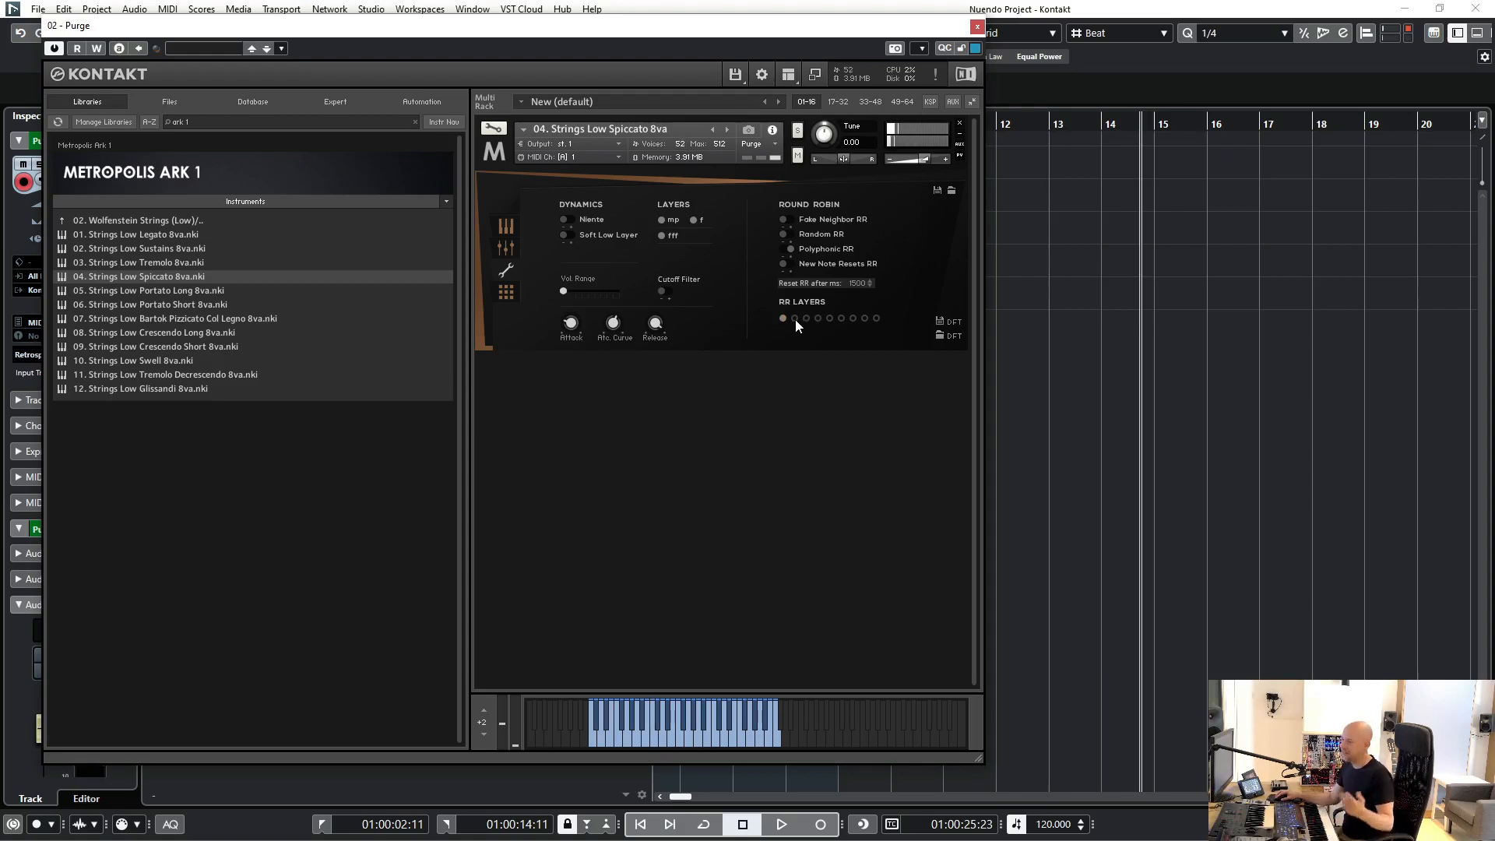
click(795, 319)
click(806, 319)
click(818, 319)
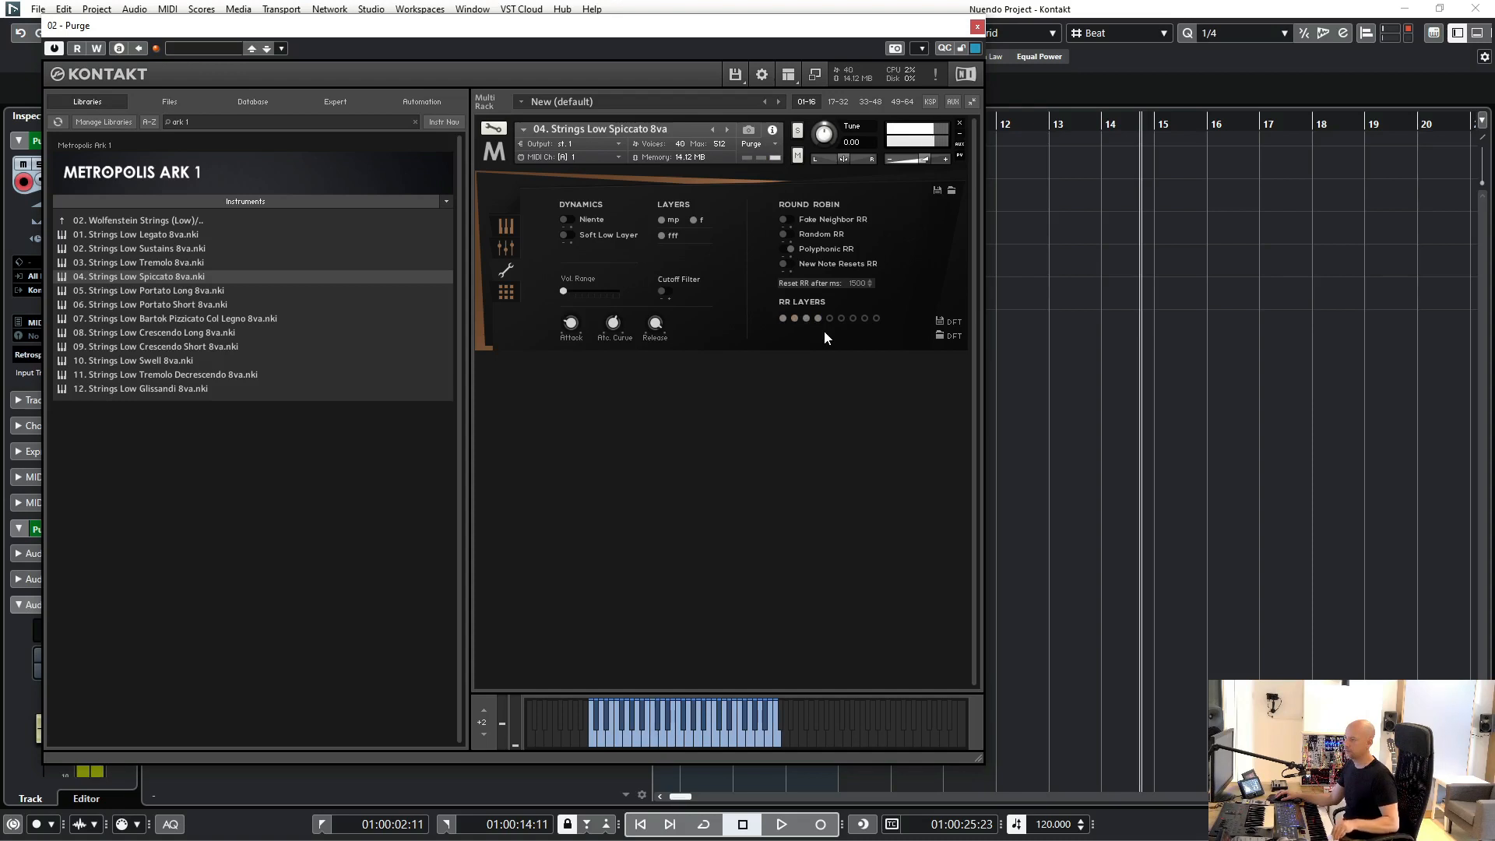
Step: Try the Fake Neighbor RR option of the Strings Low Spiccato patch and switch it off again
click(789, 221)
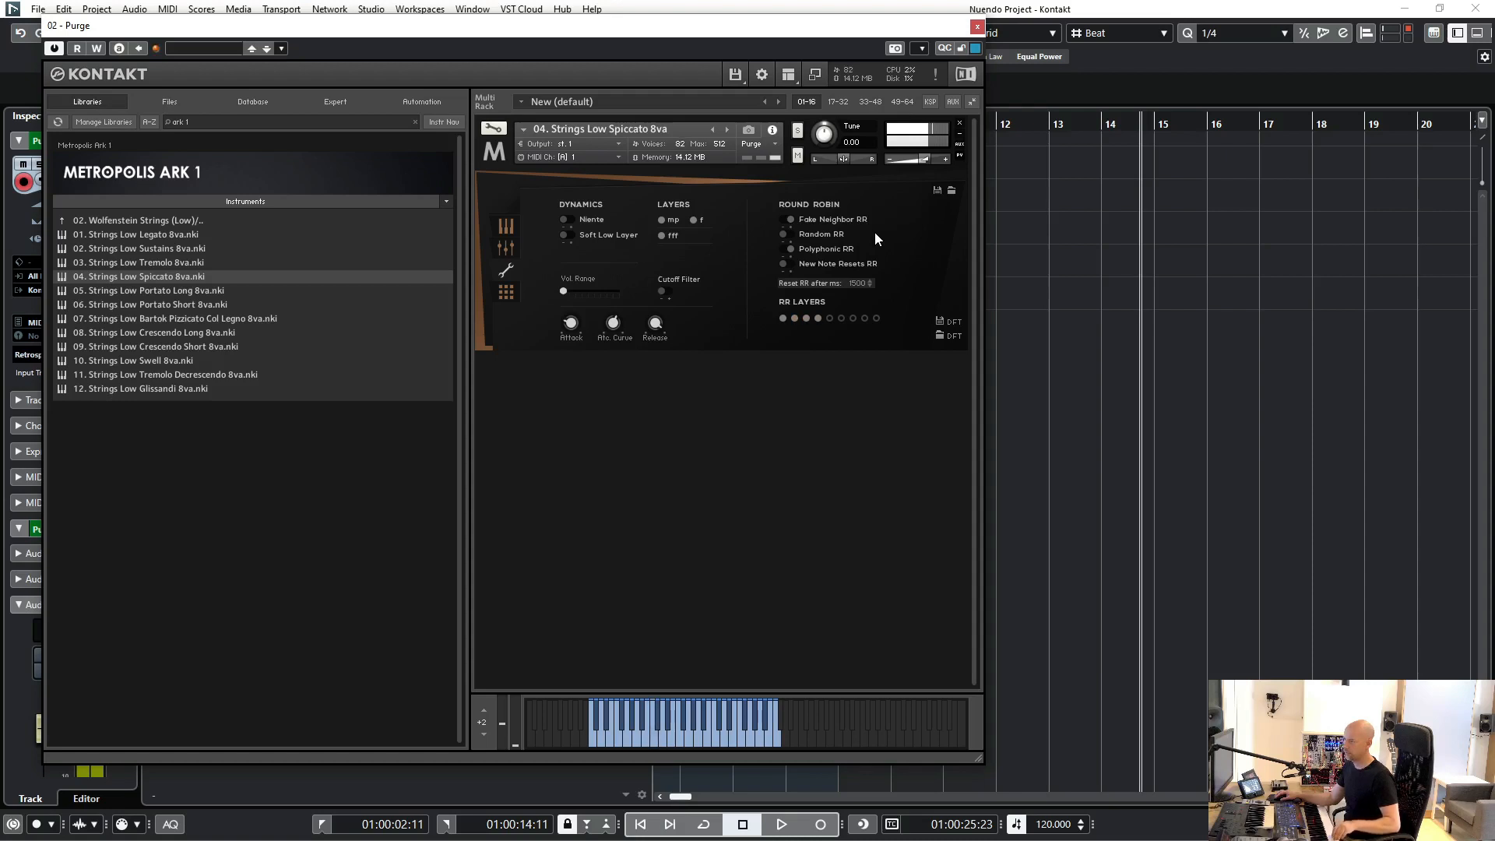
click(786, 221)
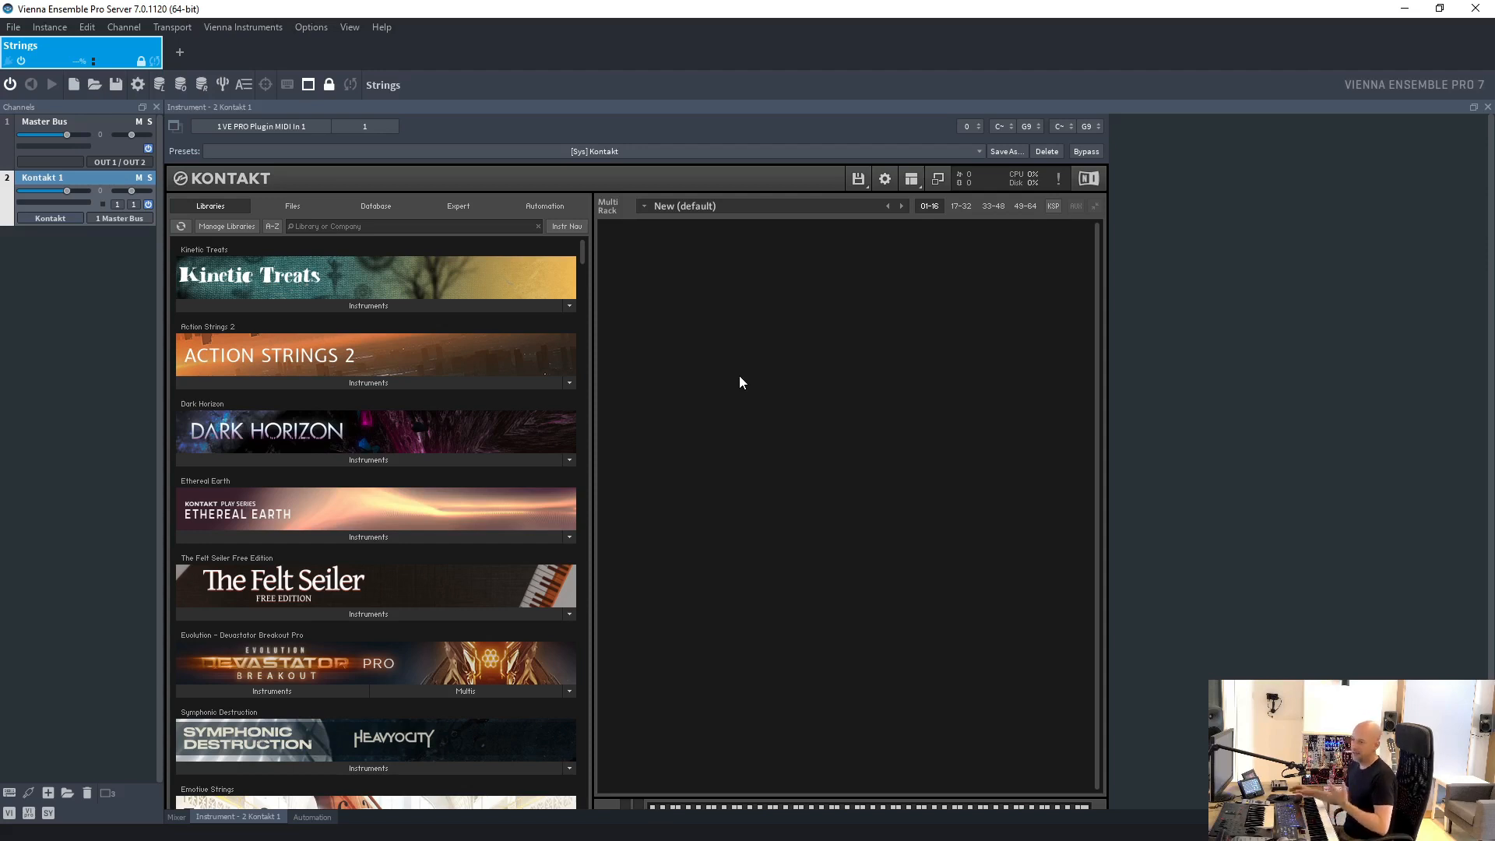
Step: Switch to Vienna Ensemble Pro, view its mixer, and load The Felt Seiler Free Edition into the Kontakt 1 instrument
click(178, 817)
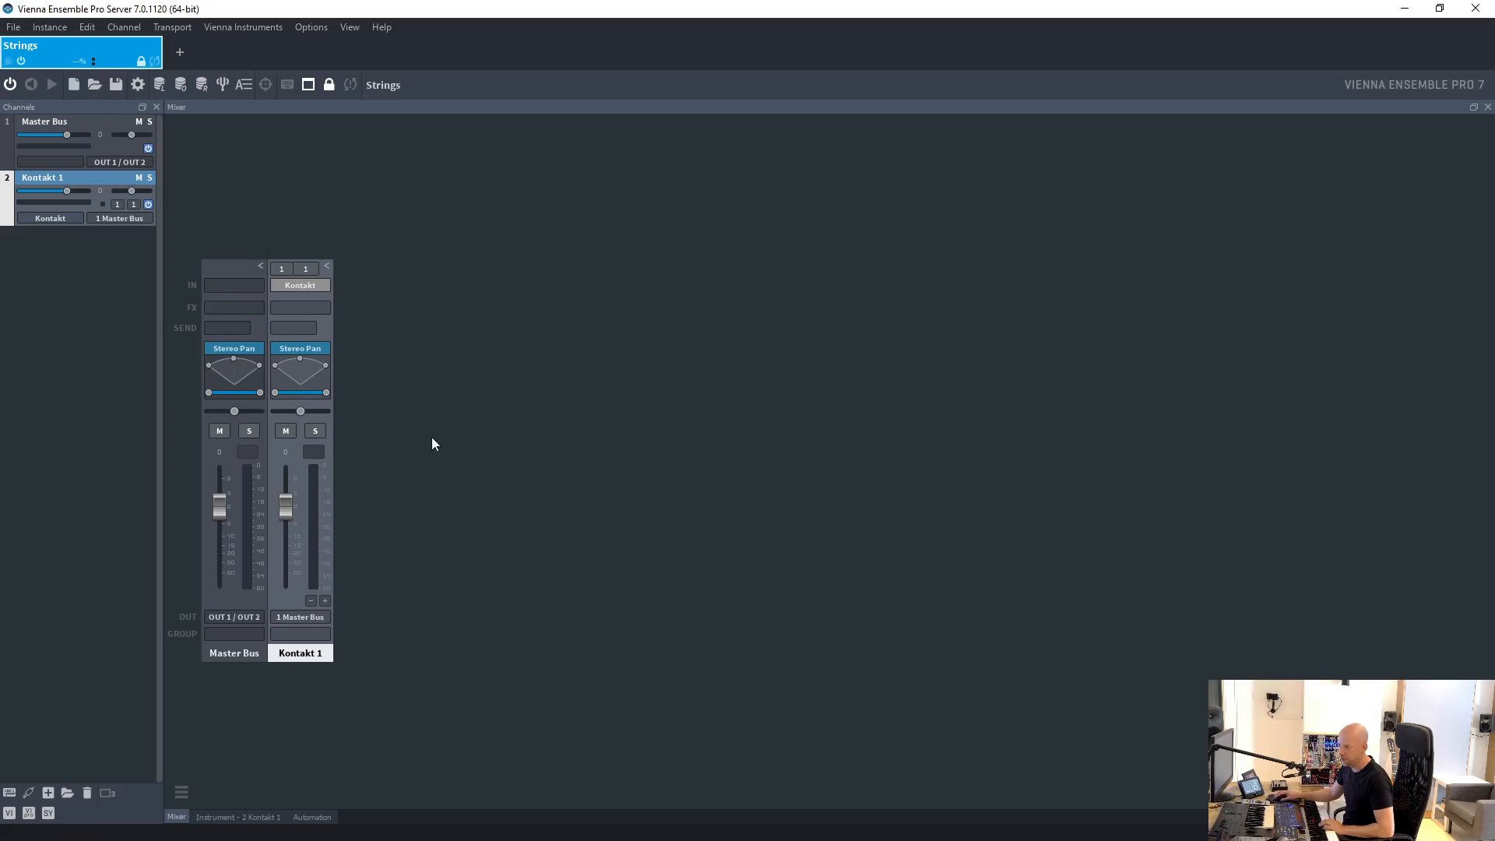
click(277, 818)
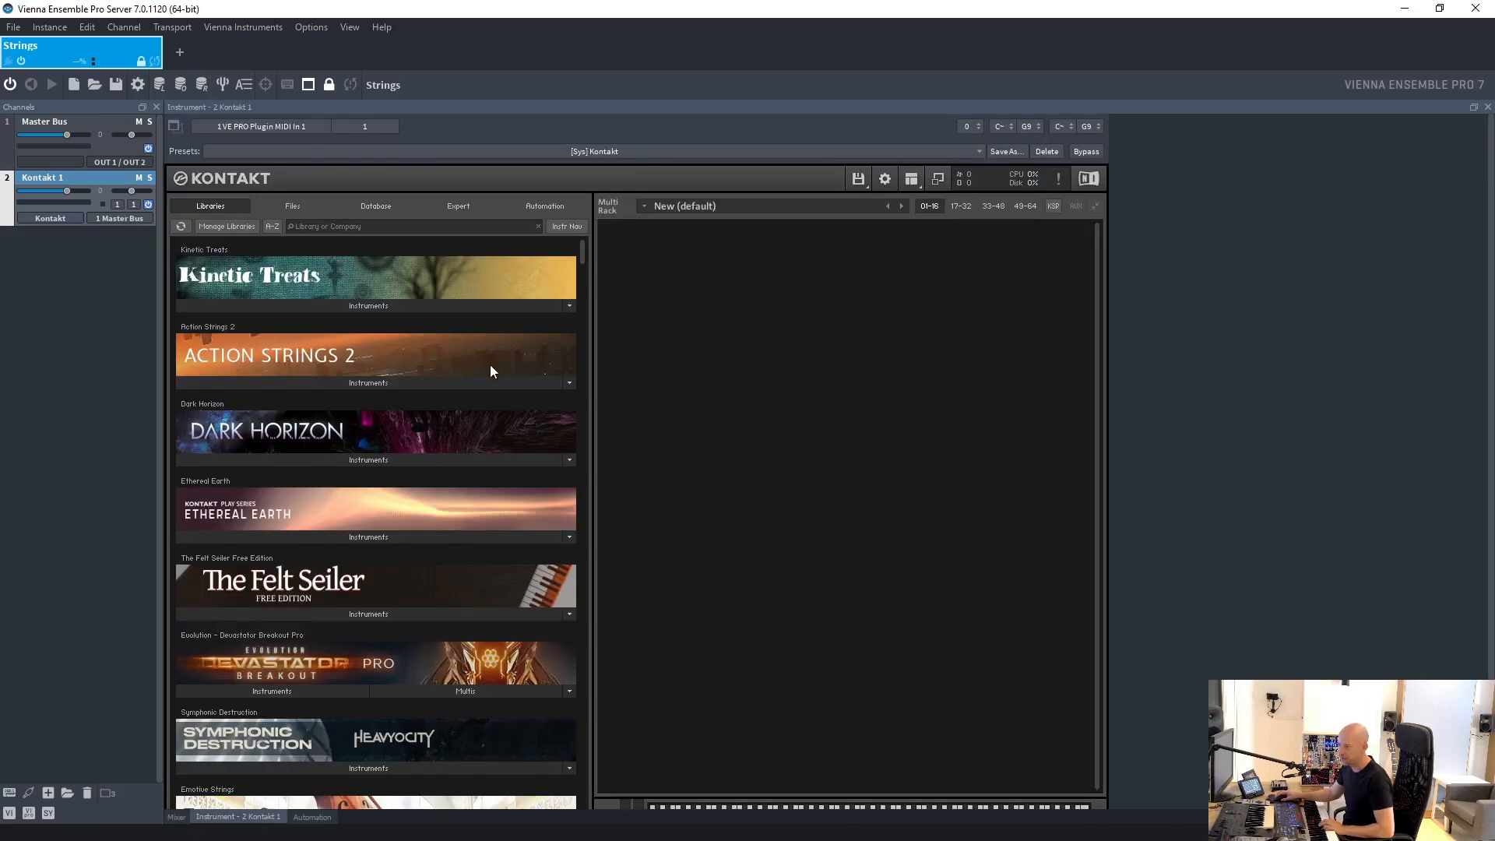
scroll(491, 366, down, 8)
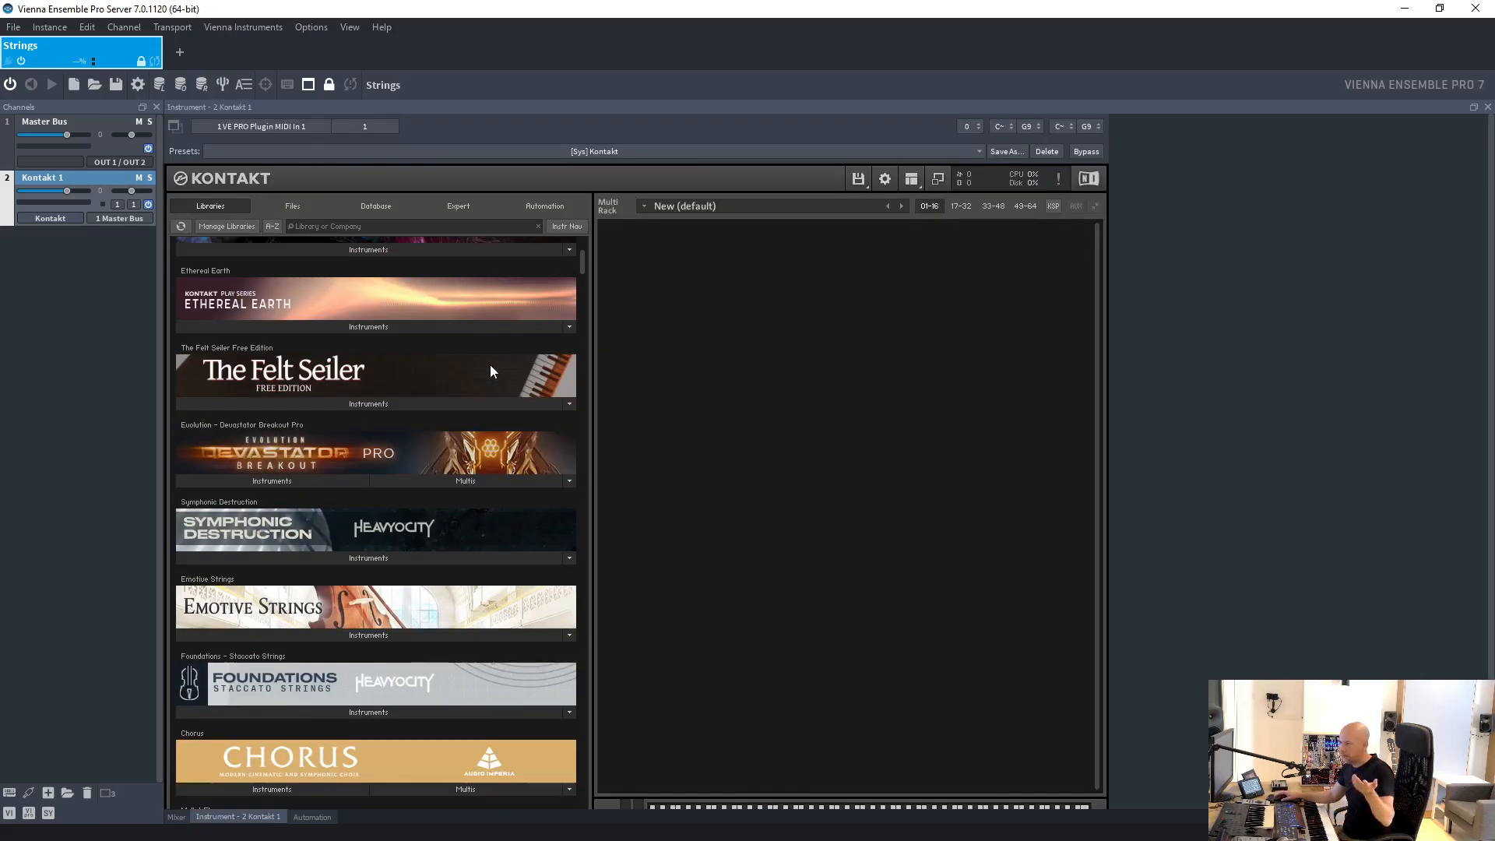
scroll(491, 372, down, 3)
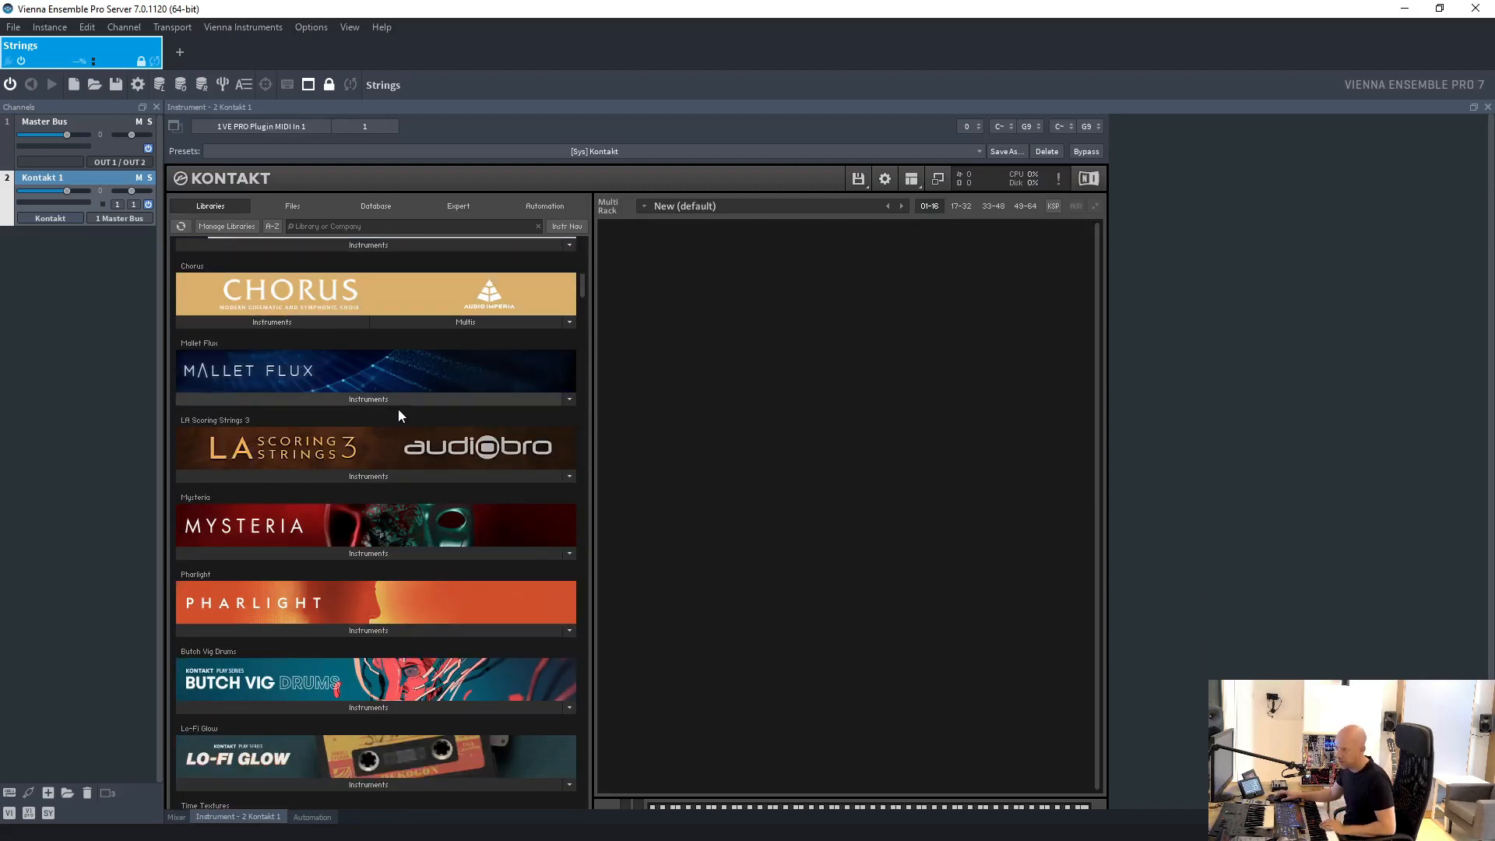
scroll(393, 366, up, 9)
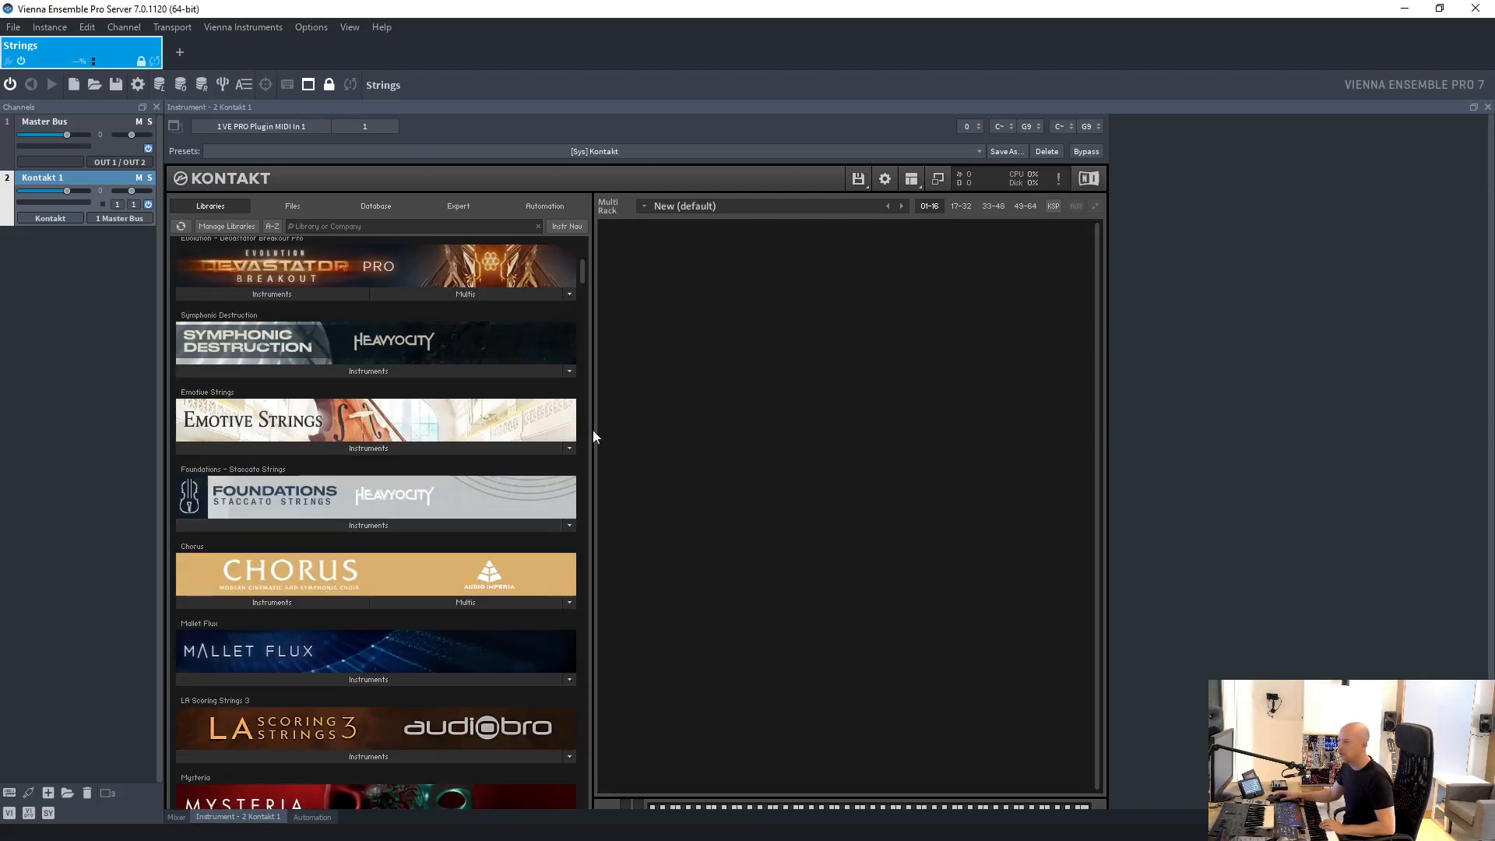
scroll(516, 264, up, 5)
scroll(516, 269, up, 5)
scroll(315, 333, up, 2)
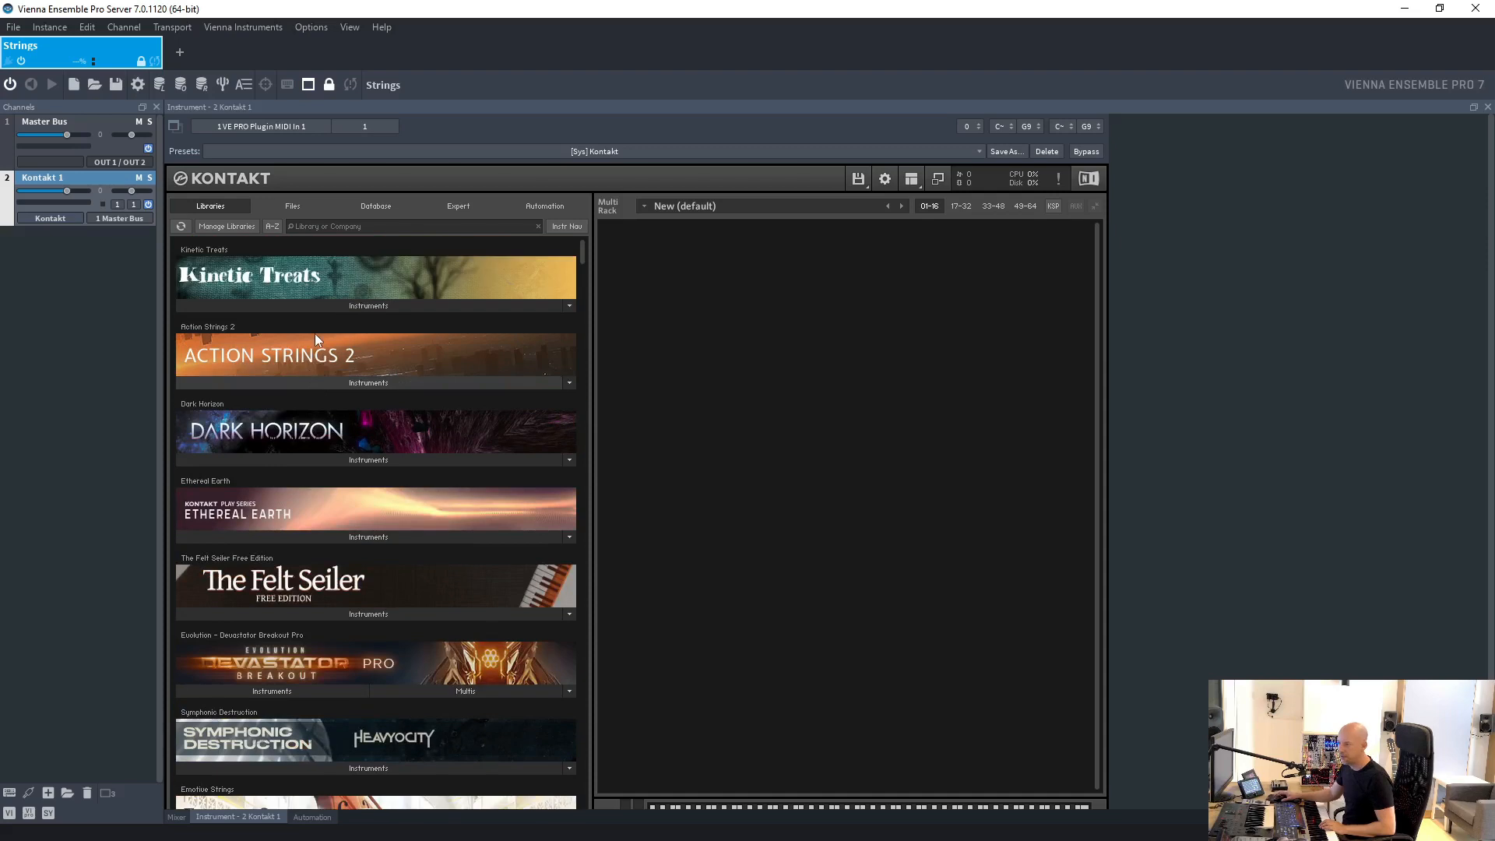
click(279, 615)
drag(255, 628, 863, 501)
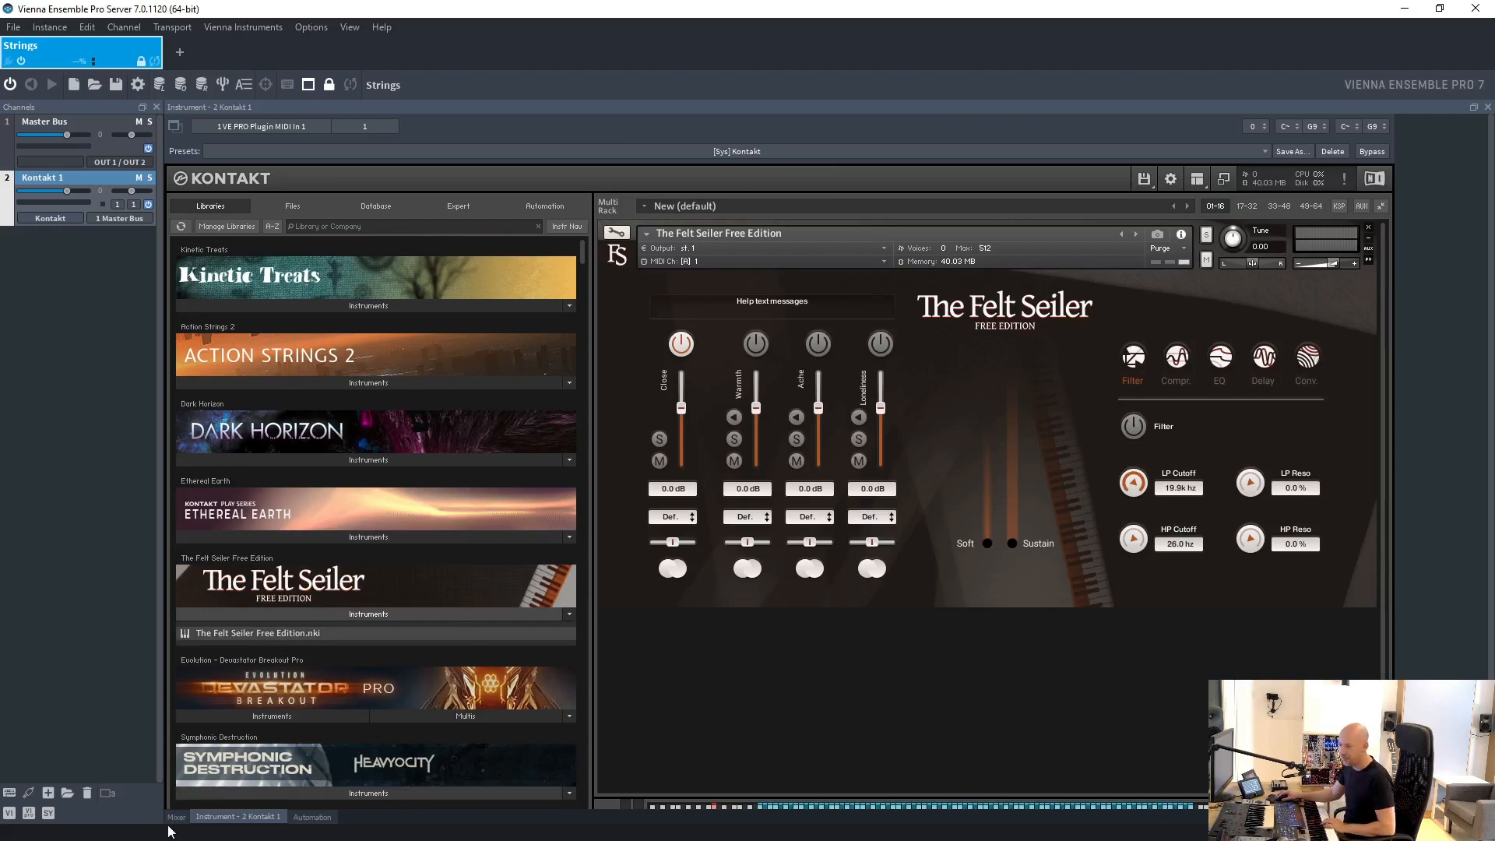